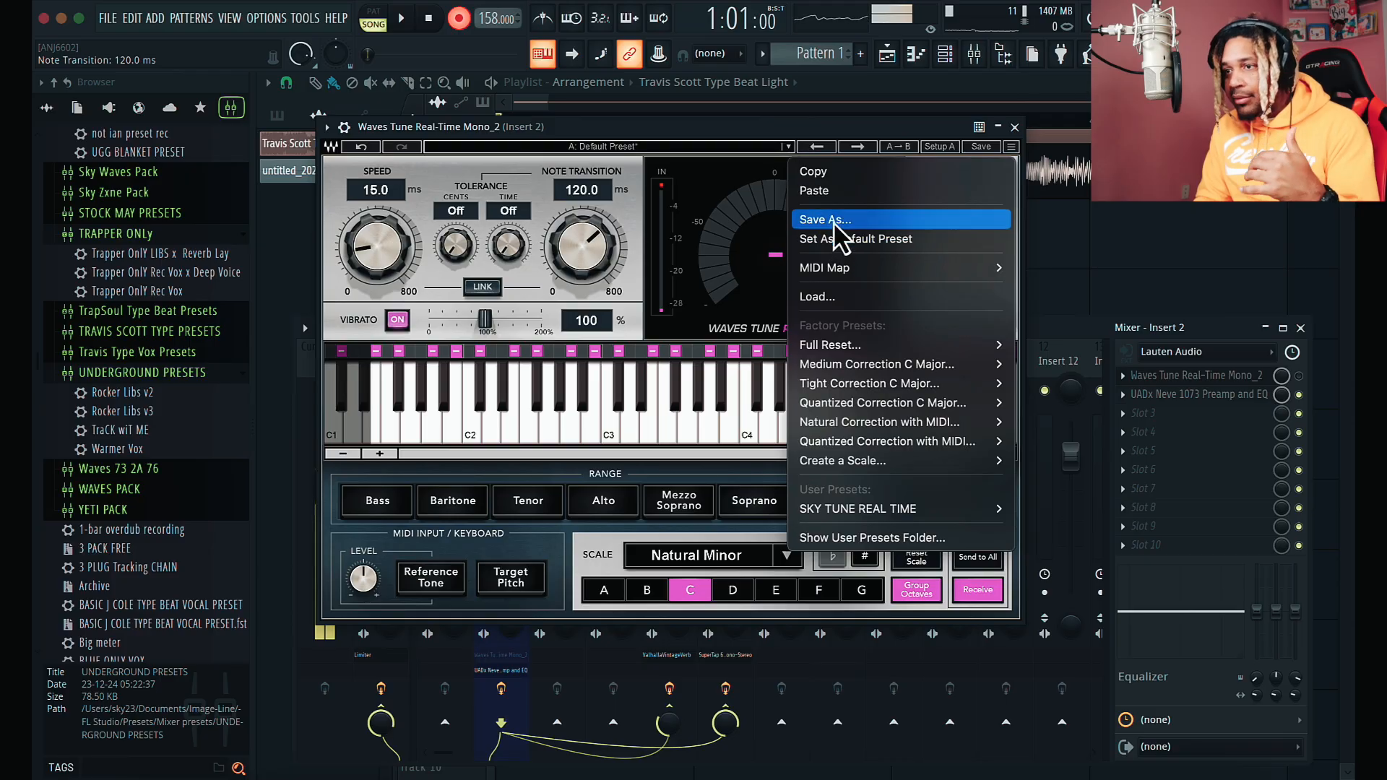
Load Waves Tune's Full Reset preset: 15.0 ms speed, 120.0 ms note transition, Chromatic scale.
mouse_move(882, 345)
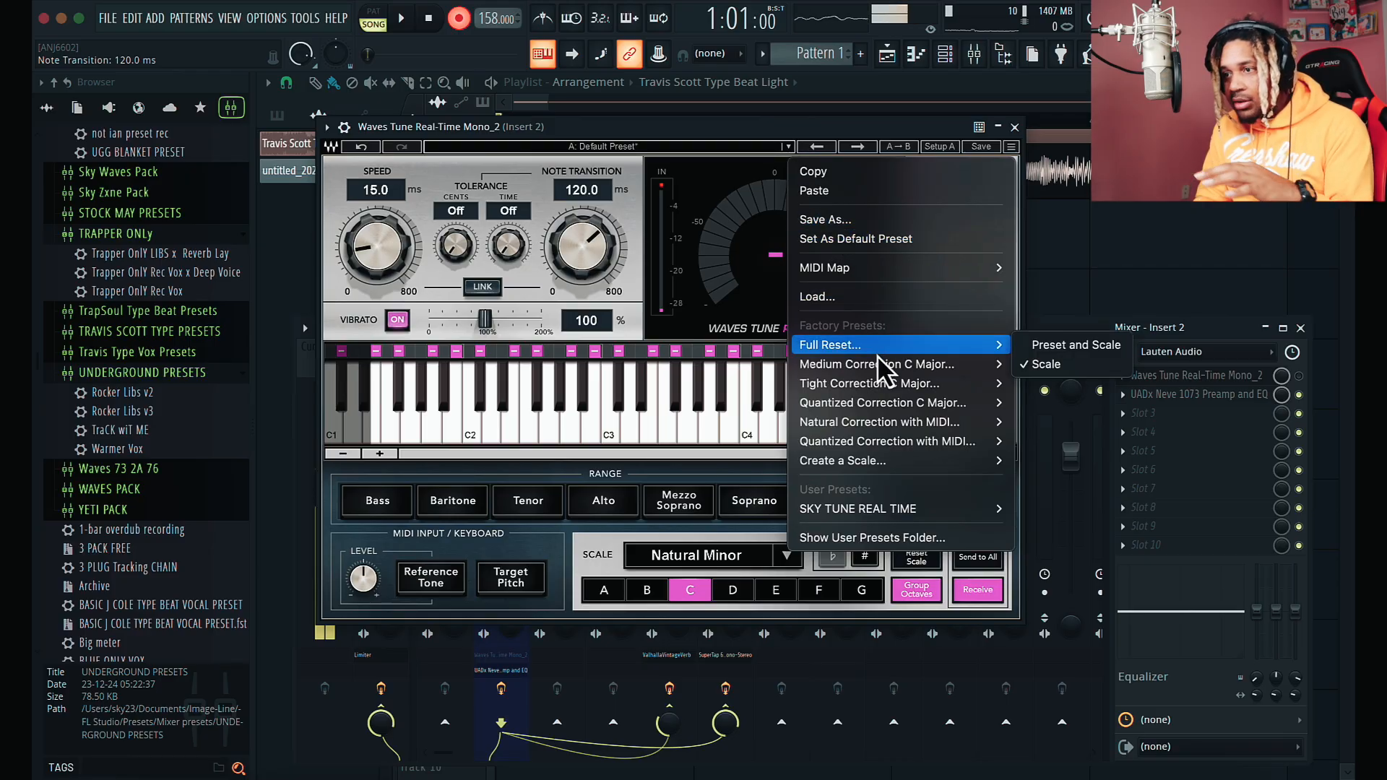
left_click(1067, 348)
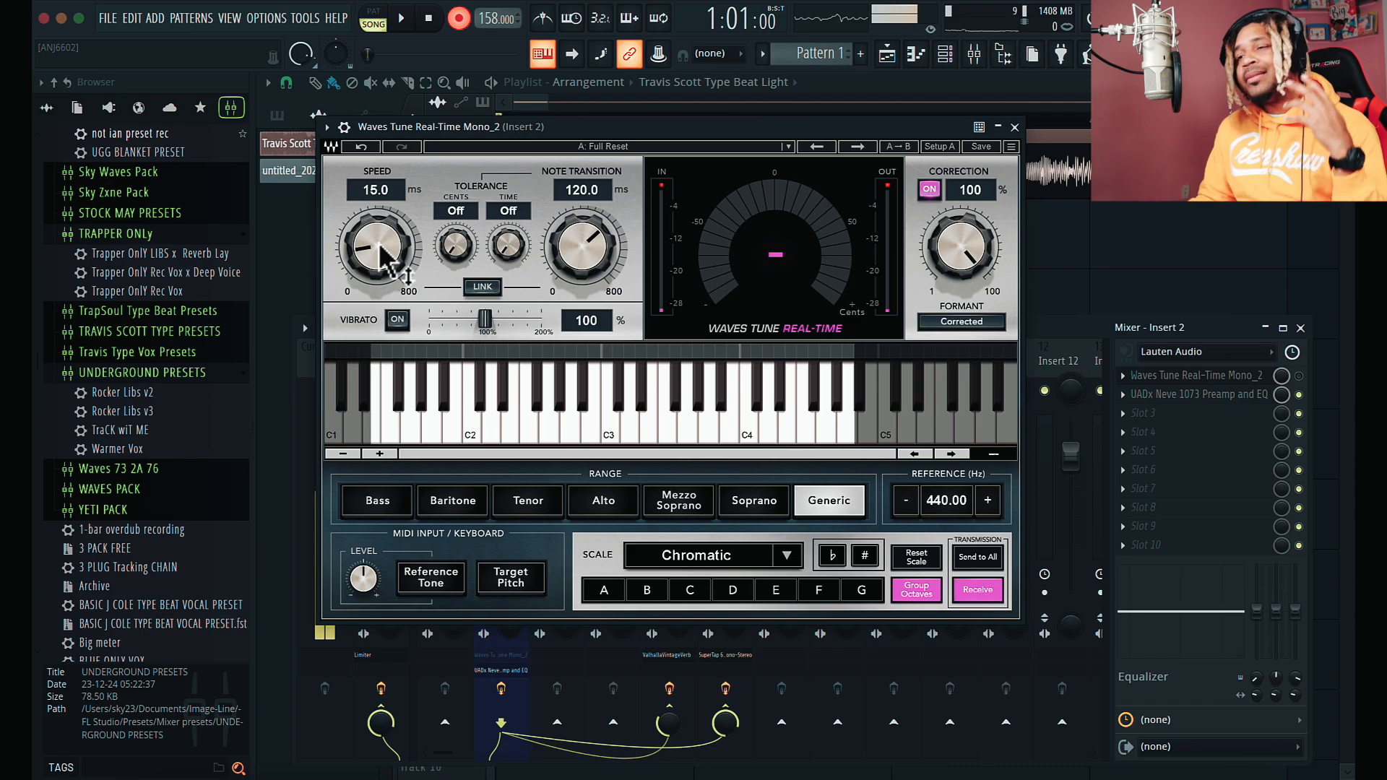
Turn Speed and Note Transition down to 0.1 ms, toggle Correction off and on, then lower it to 6%.
left_click_drag(381, 252, 394, 269)
left_click_drag(584, 250, 587, 257)
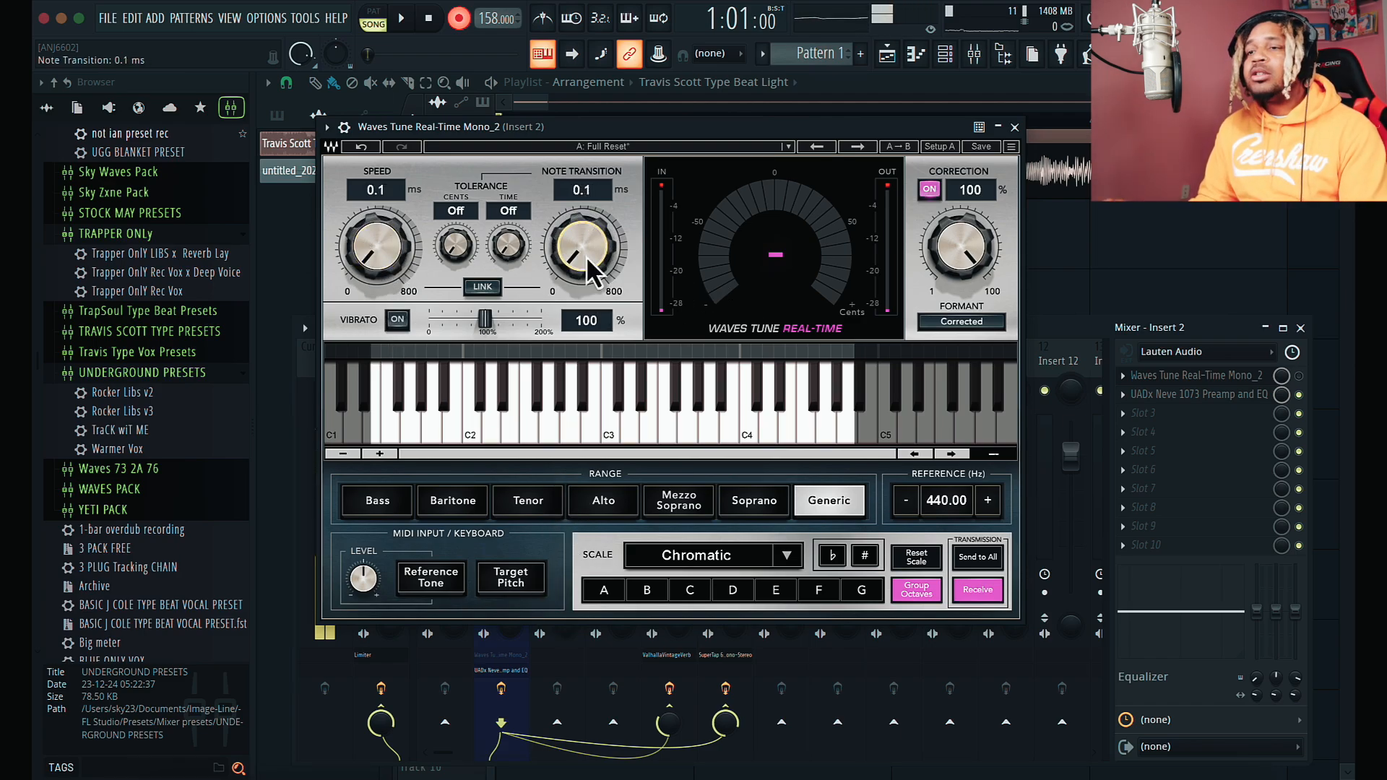
left_click(930, 190)
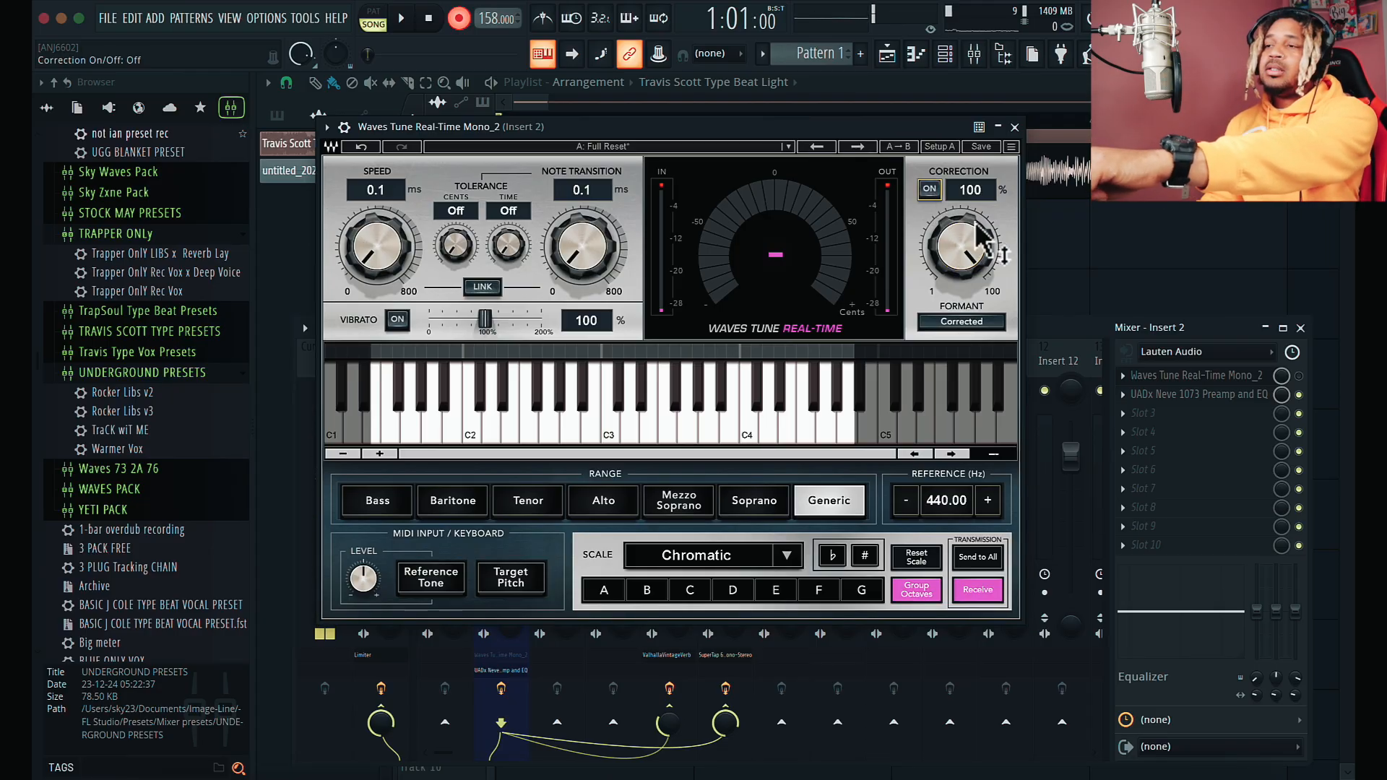
left_click(930, 189)
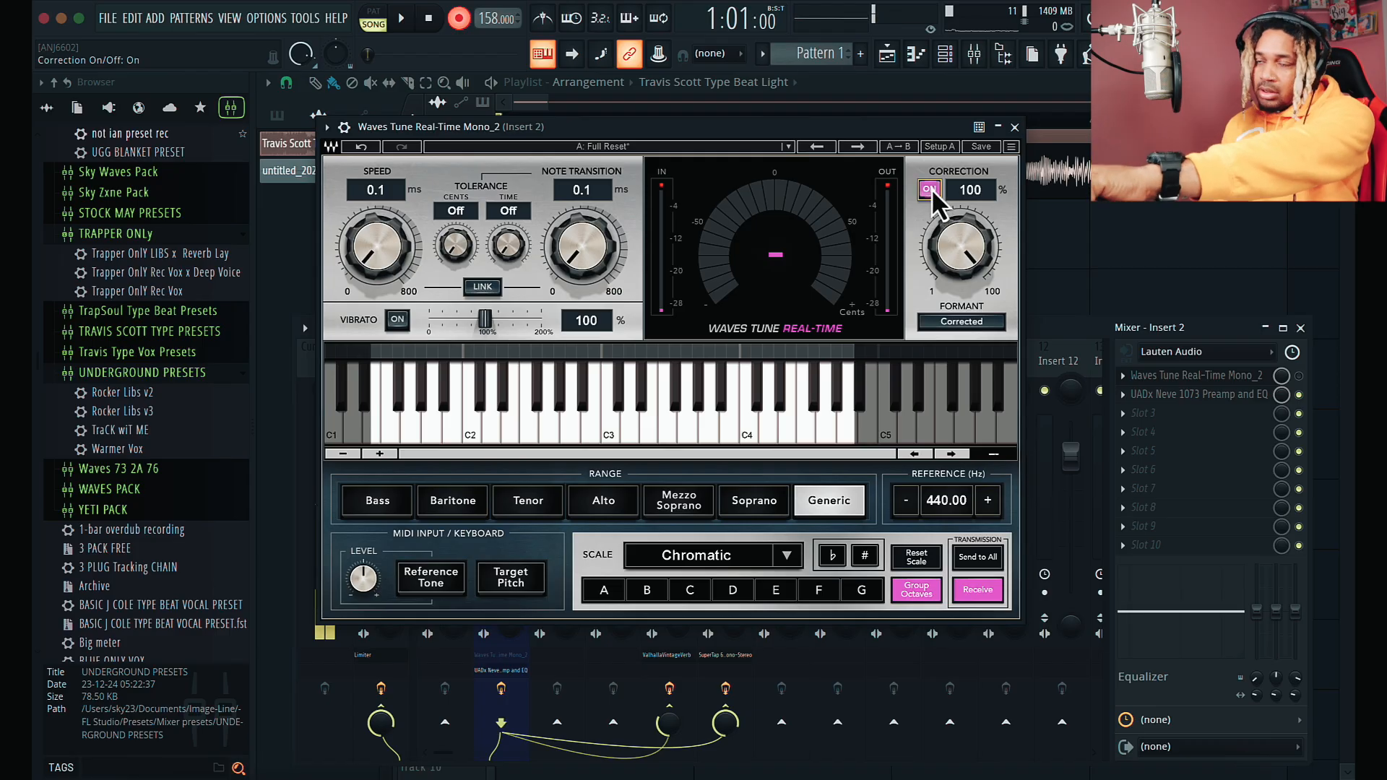
left_click_drag(958, 249, 925, 444)
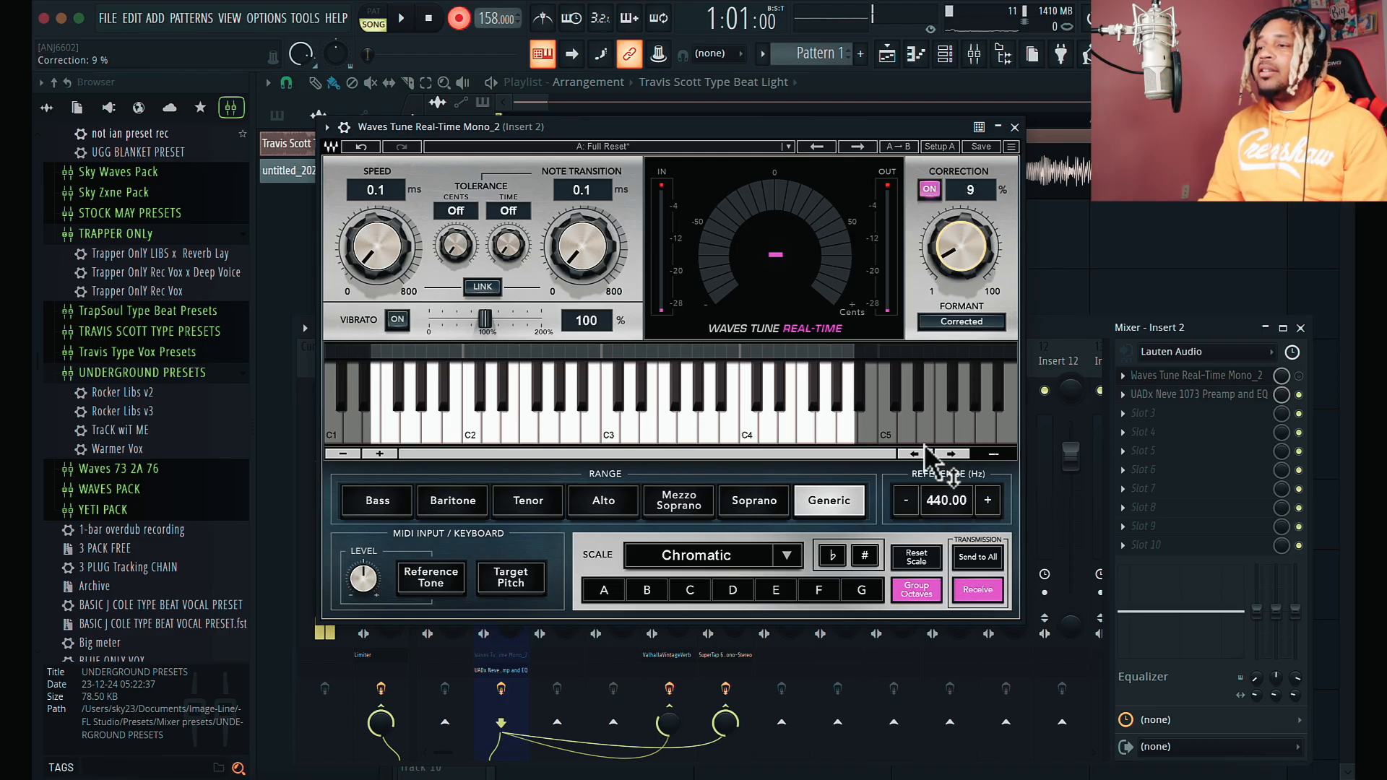
Reset the Waves Tune Correction knob to 100%.
left_click(957, 247, "alt")
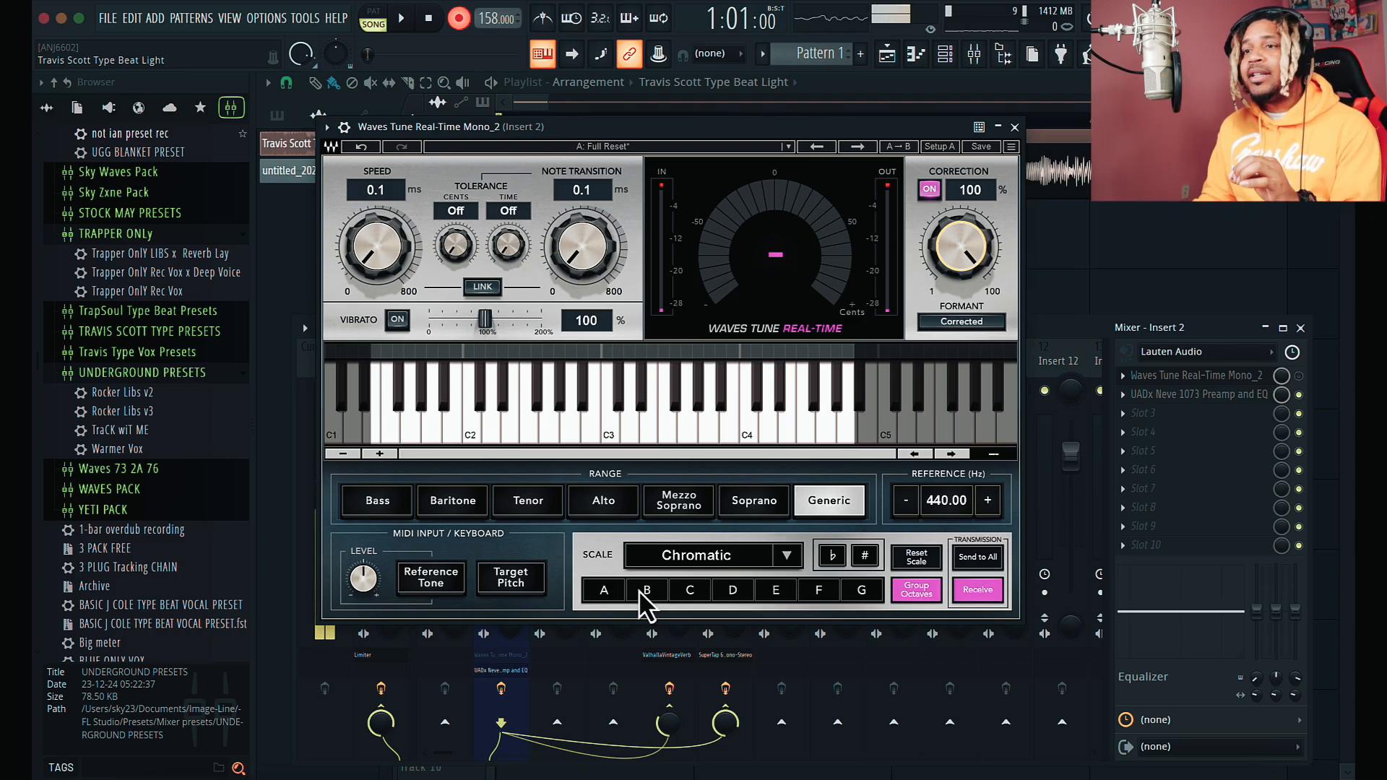
Bring up Mixed In Key 8 to check the beat's key.
left_click(310, 775)
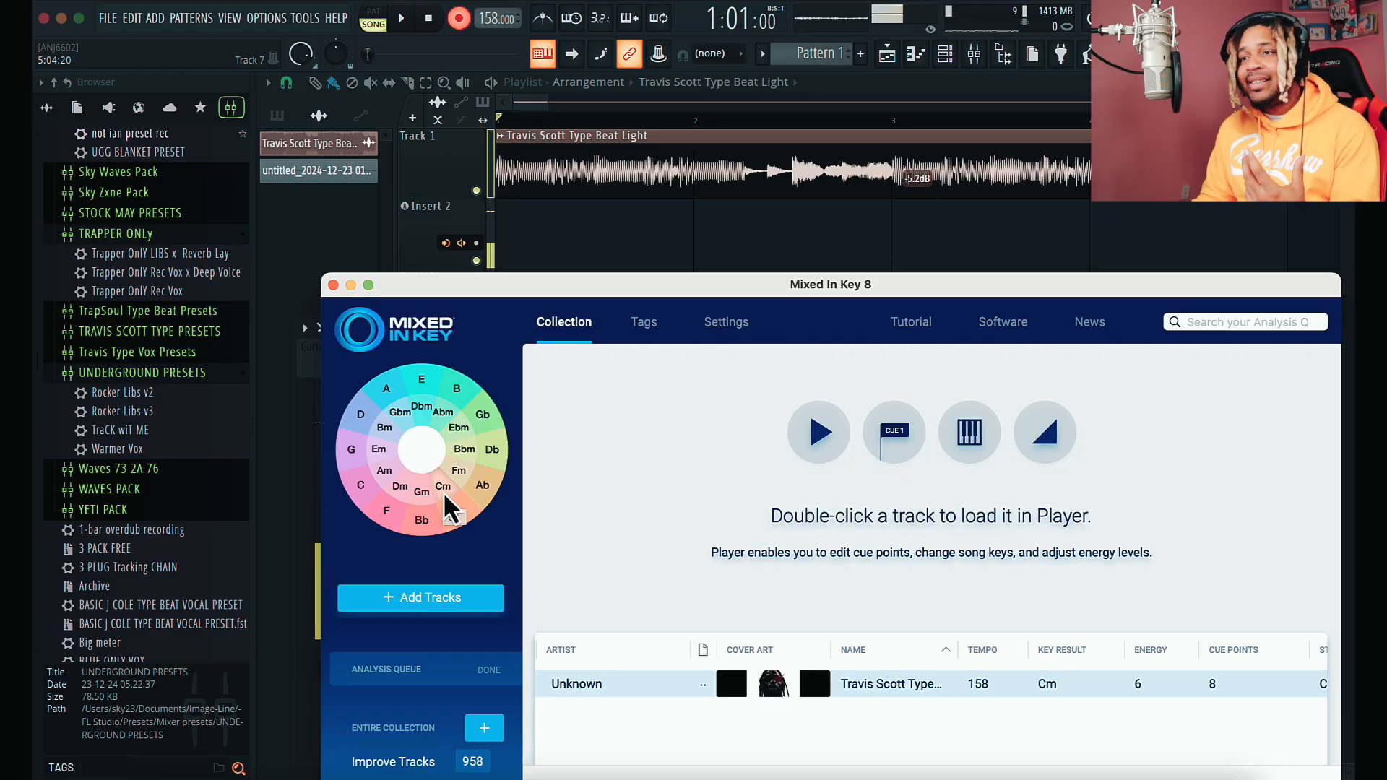
Return from Mixed In Key to FL Studio and set the Waves Tune scale root to C.
left_click(536, 106)
left_click(692, 591)
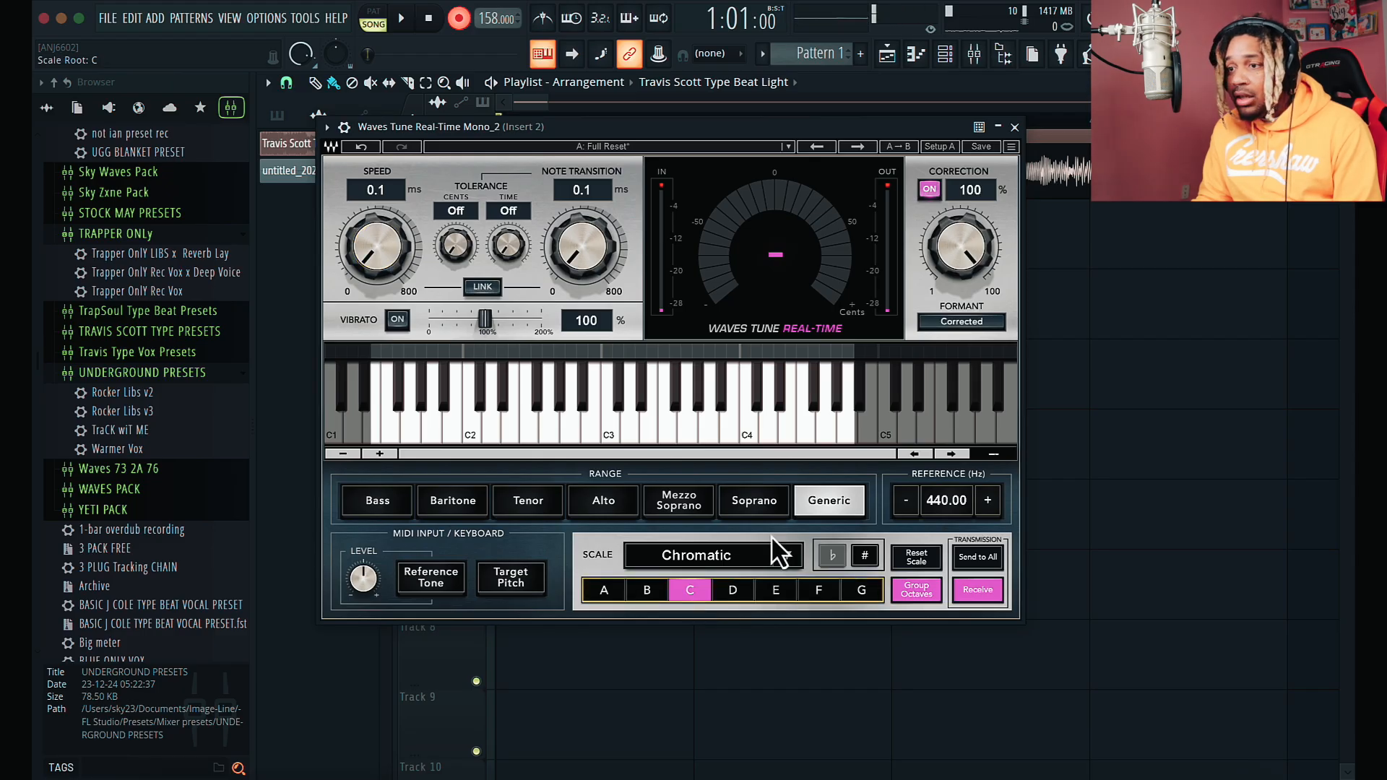
Pick Natural Minor from the Waves Tune Scale dropdown, keeping root C.
left_click(790, 557)
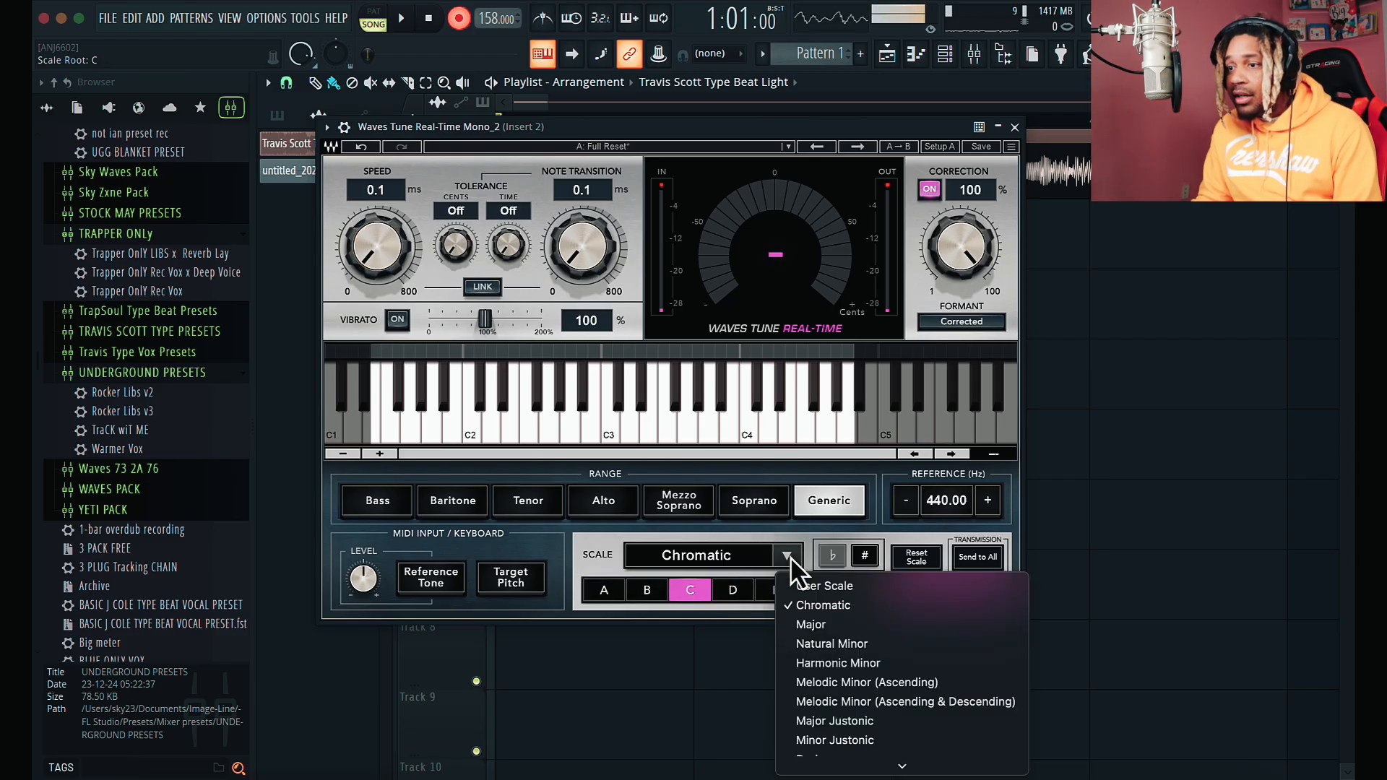
left_click(848, 645)
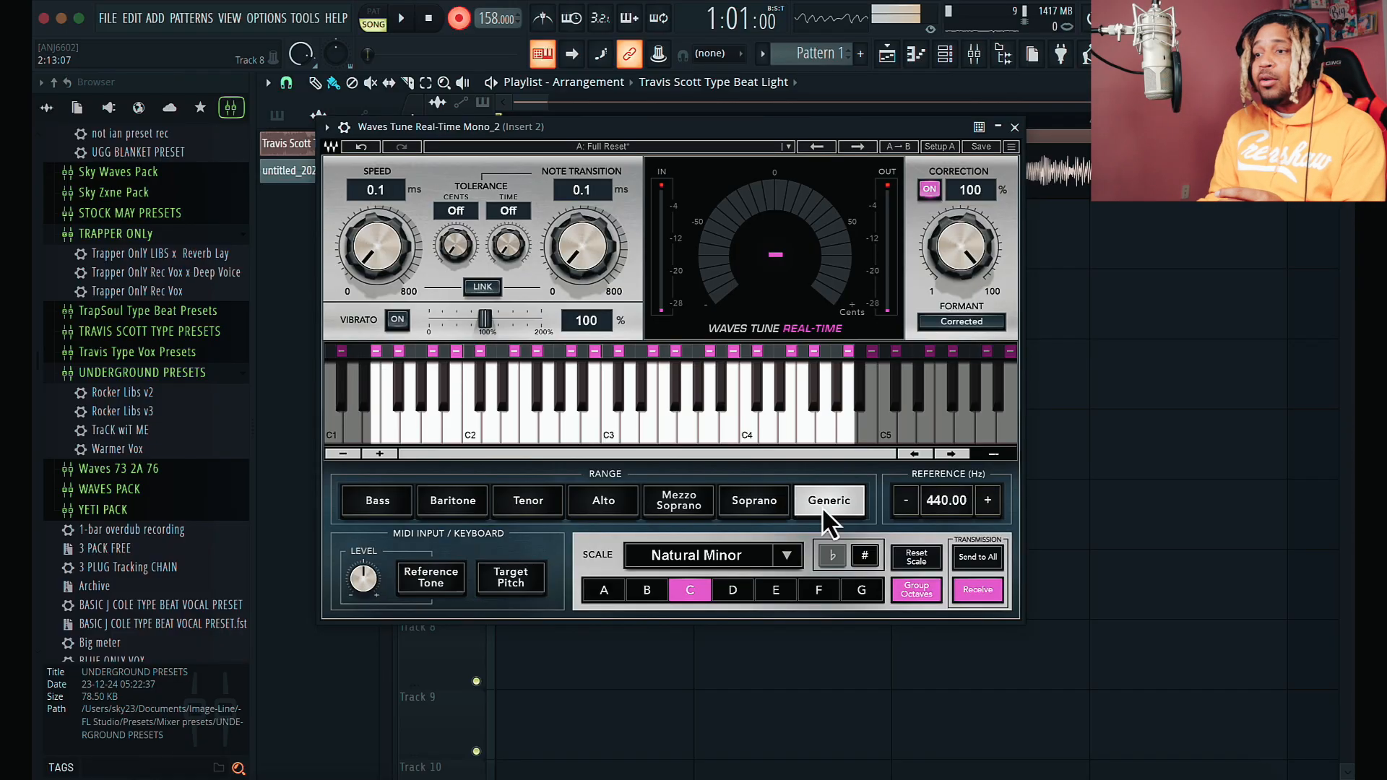
left_click(750, 505)
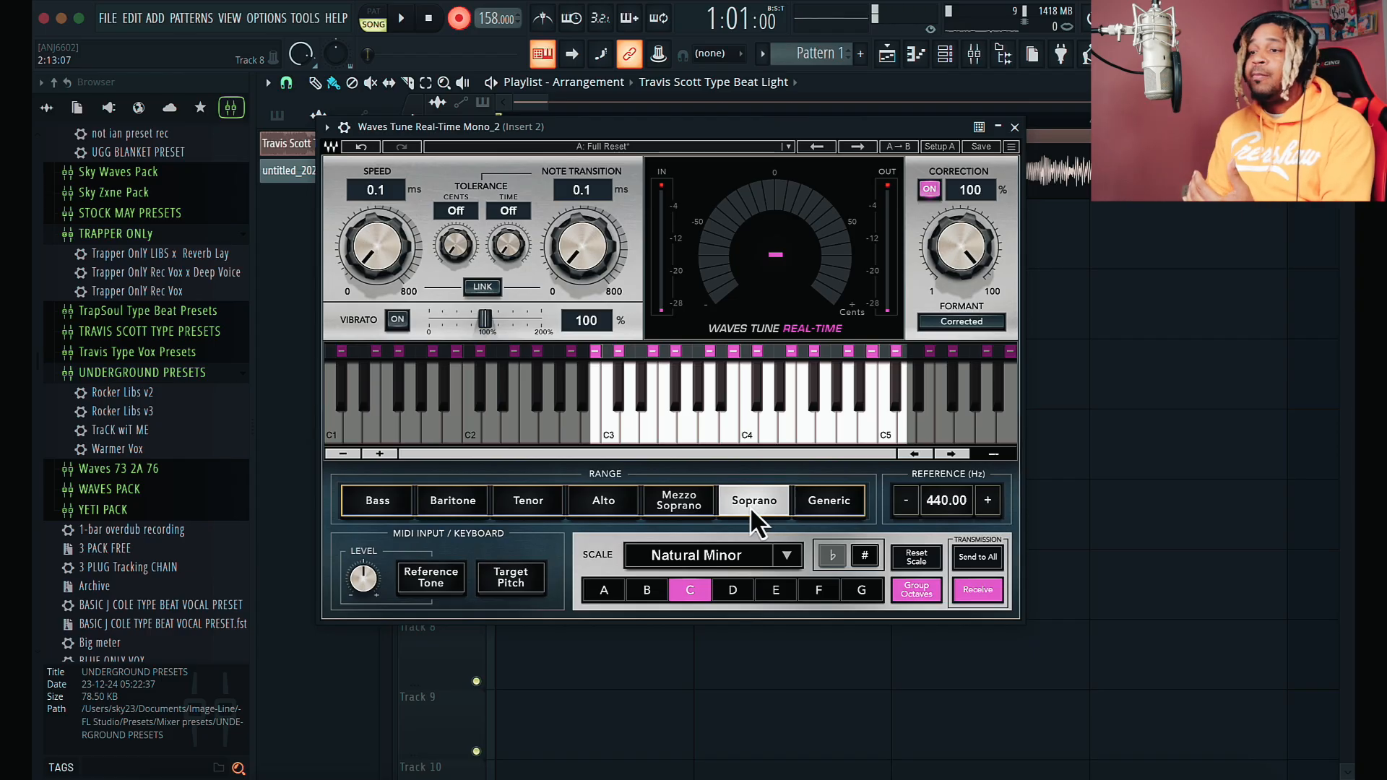
left_click(677, 500)
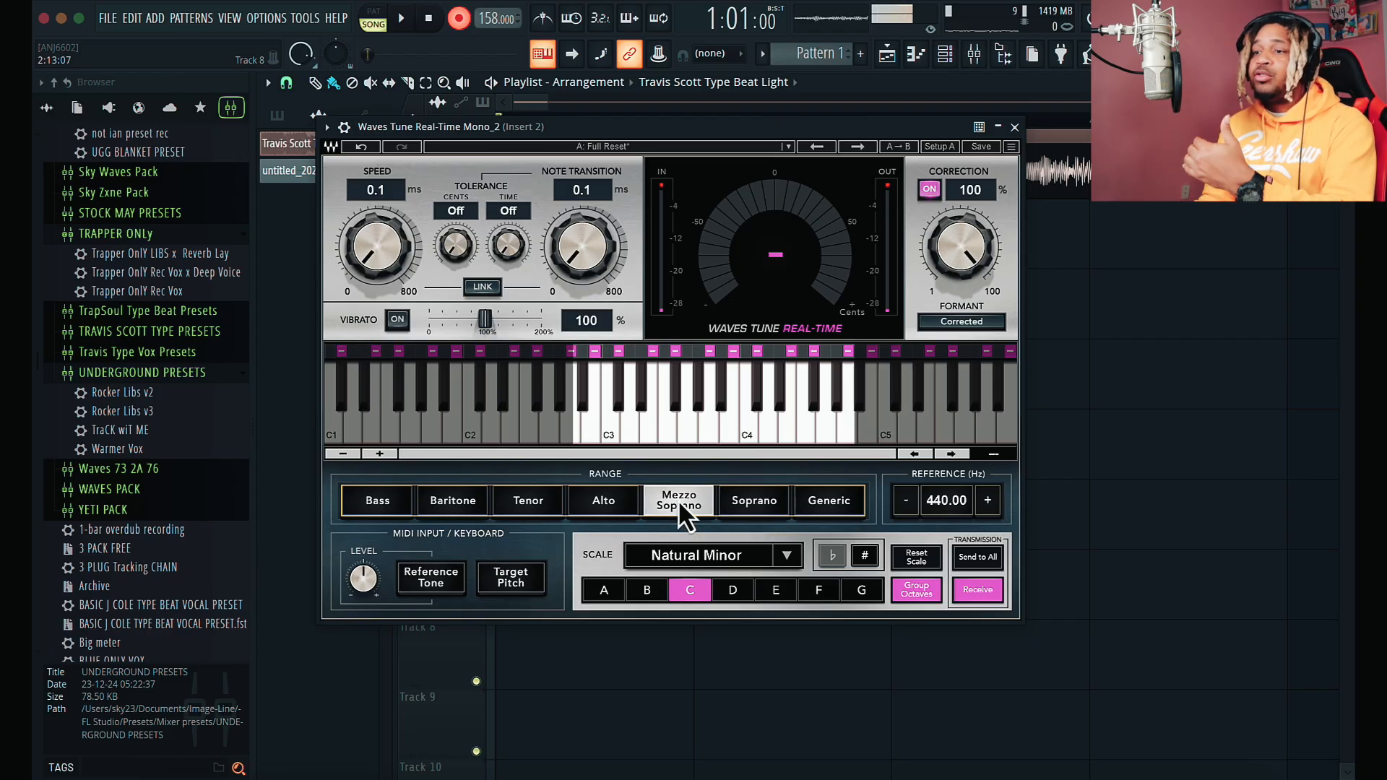
left_click(622, 500)
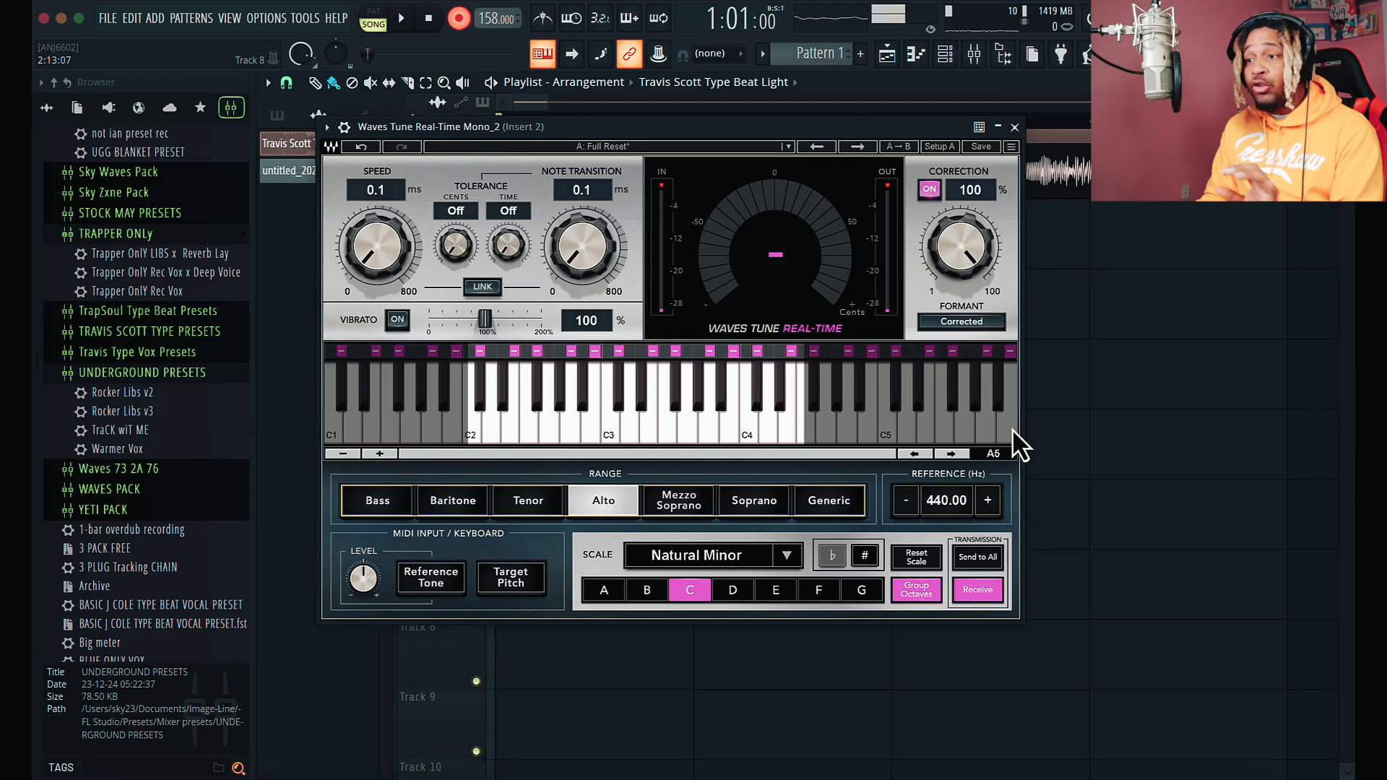
left_click(385, 499)
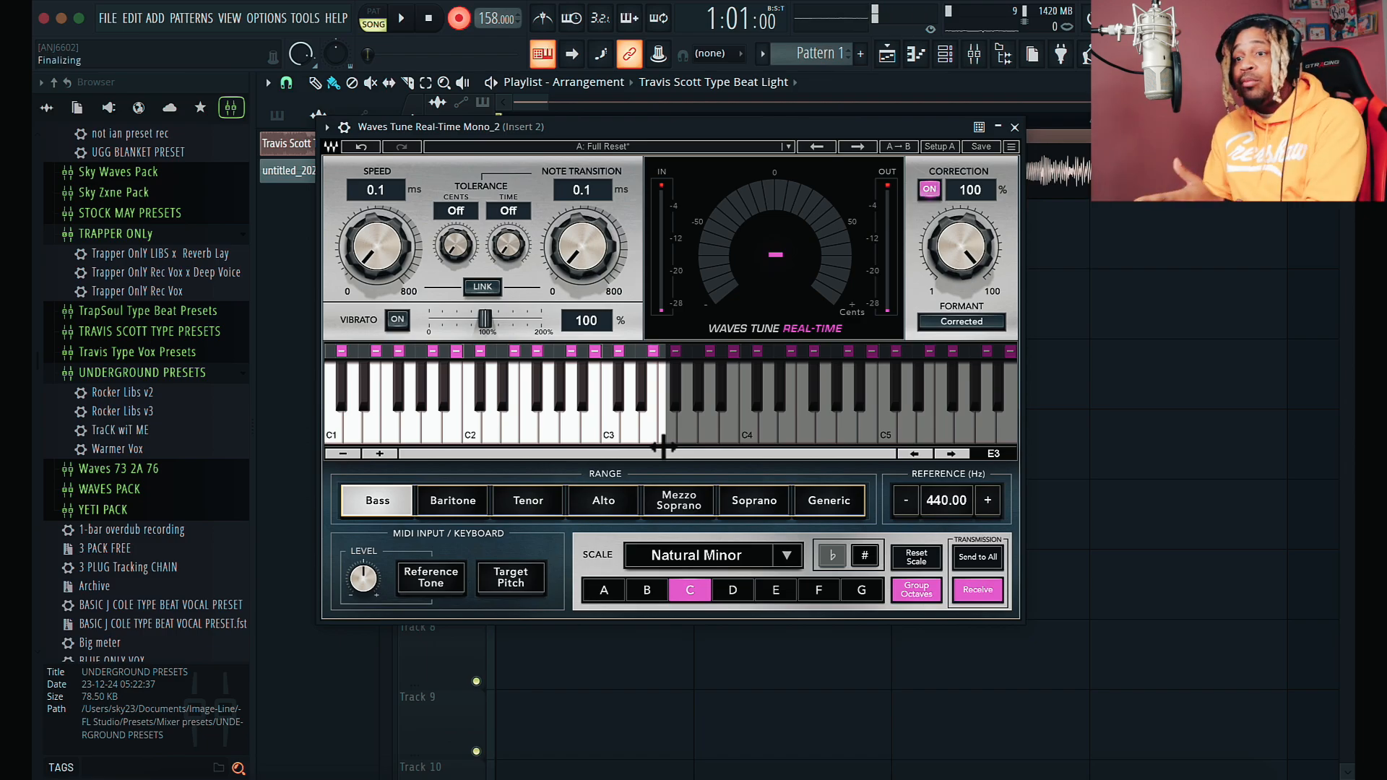
left_click(449, 494)
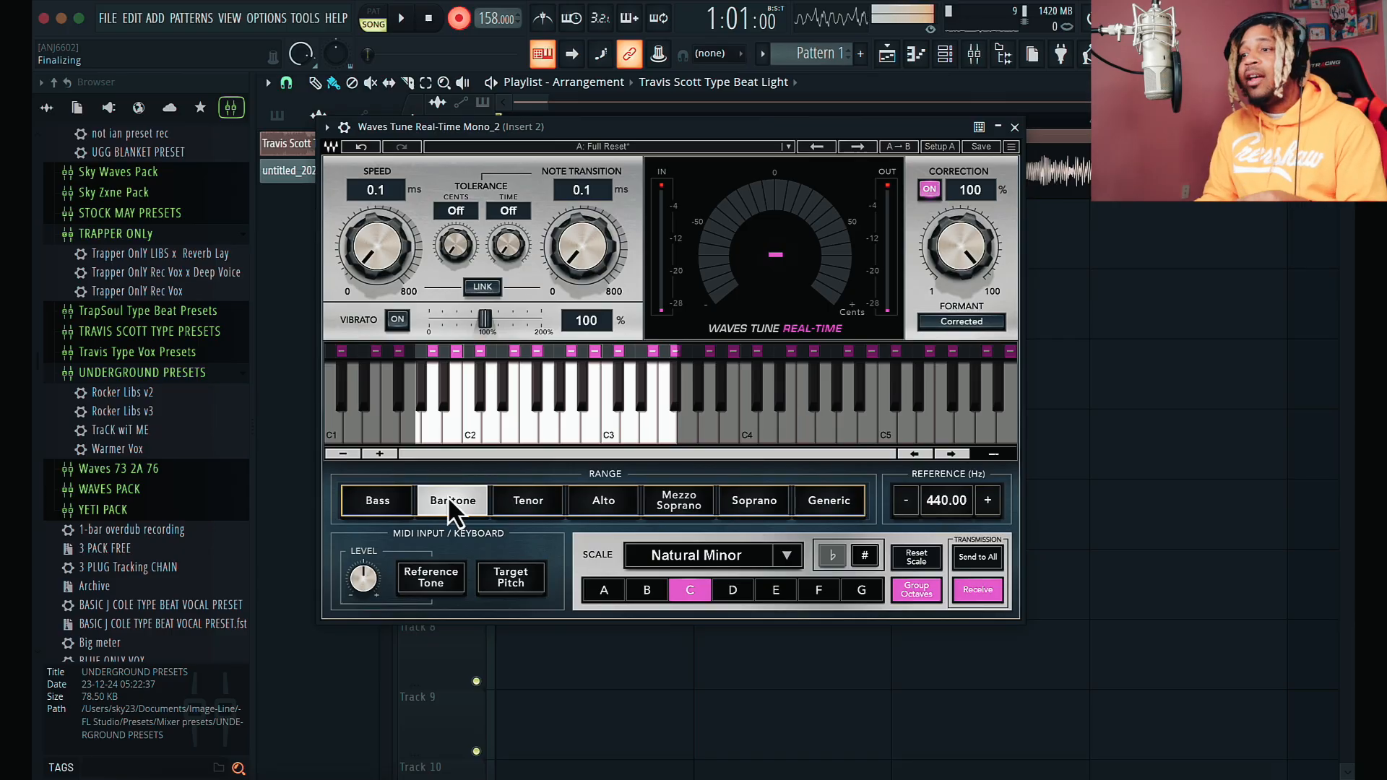
left_click(828, 500)
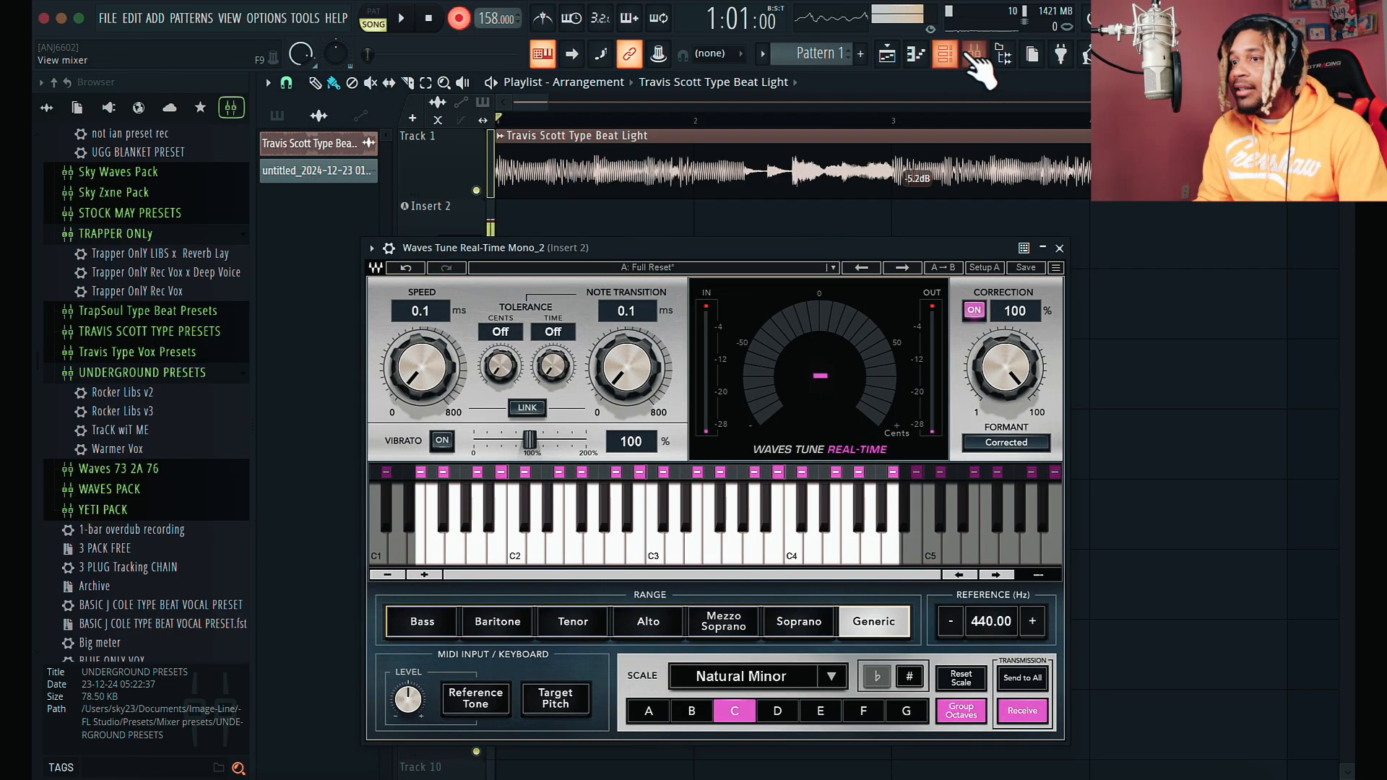
Open the mixer, raise the plugin window, and enable Waves Tune on Insert 2.
left_click(969, 55)
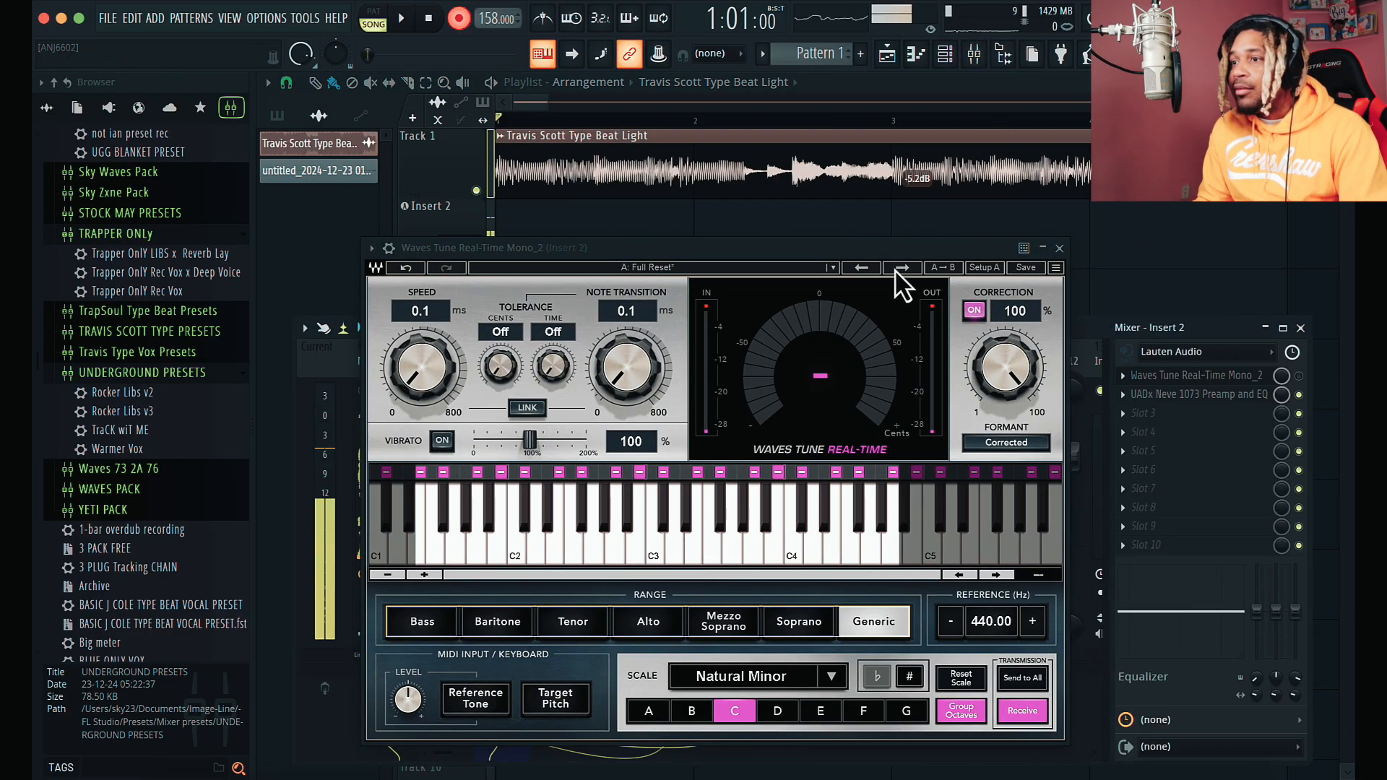
left_click_drag(887, 247, 826, 118)
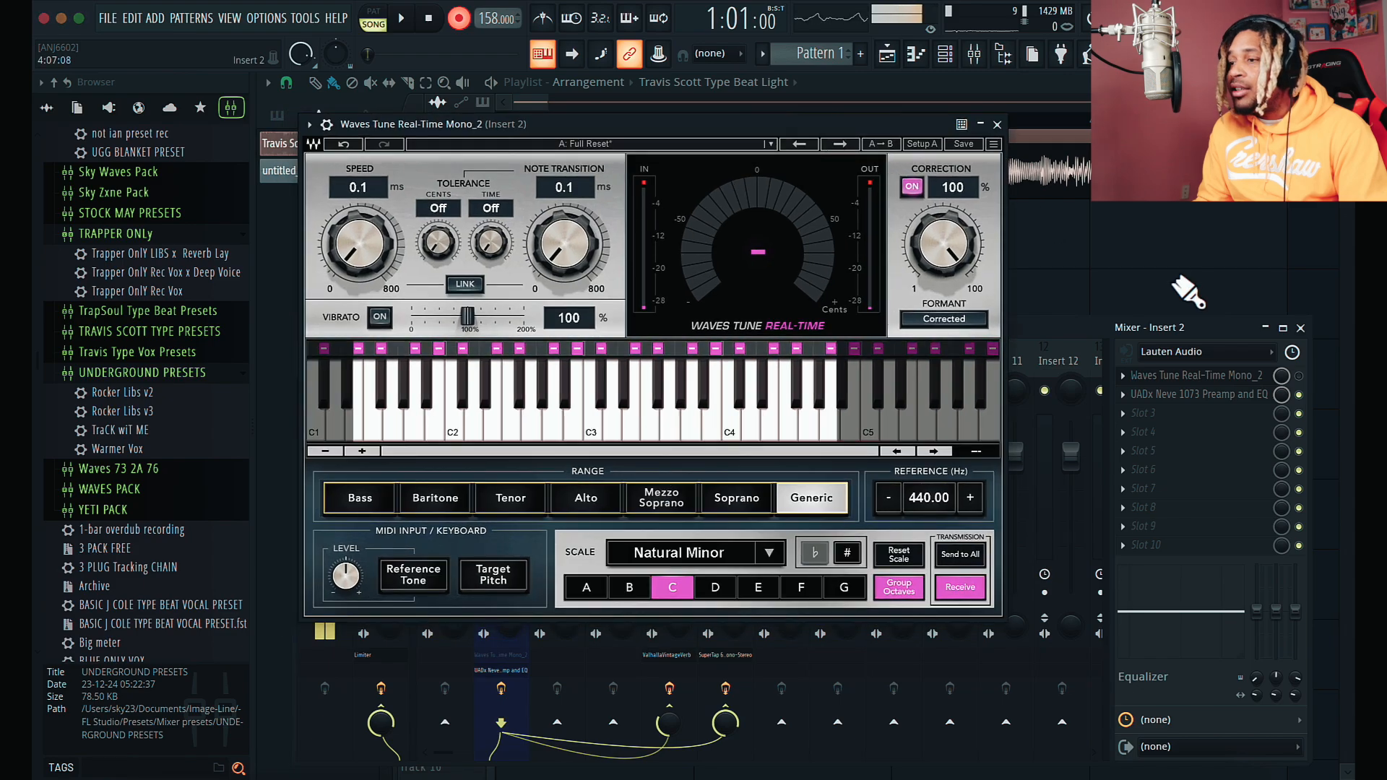
left_click(1299, 377)
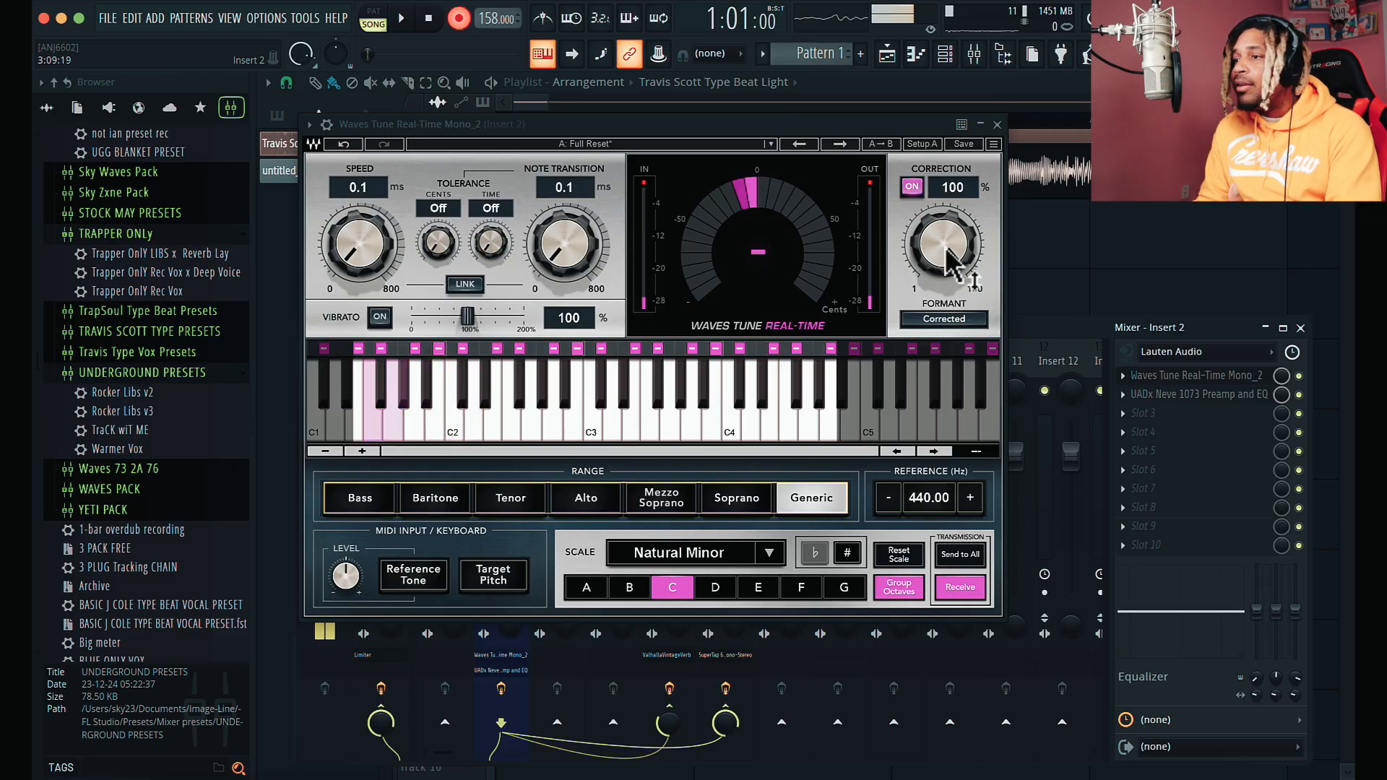
Lower the correction amount, nudge speed up slightly, then return correction to 100%.
left_click_drag(952, 260, 886, 431)
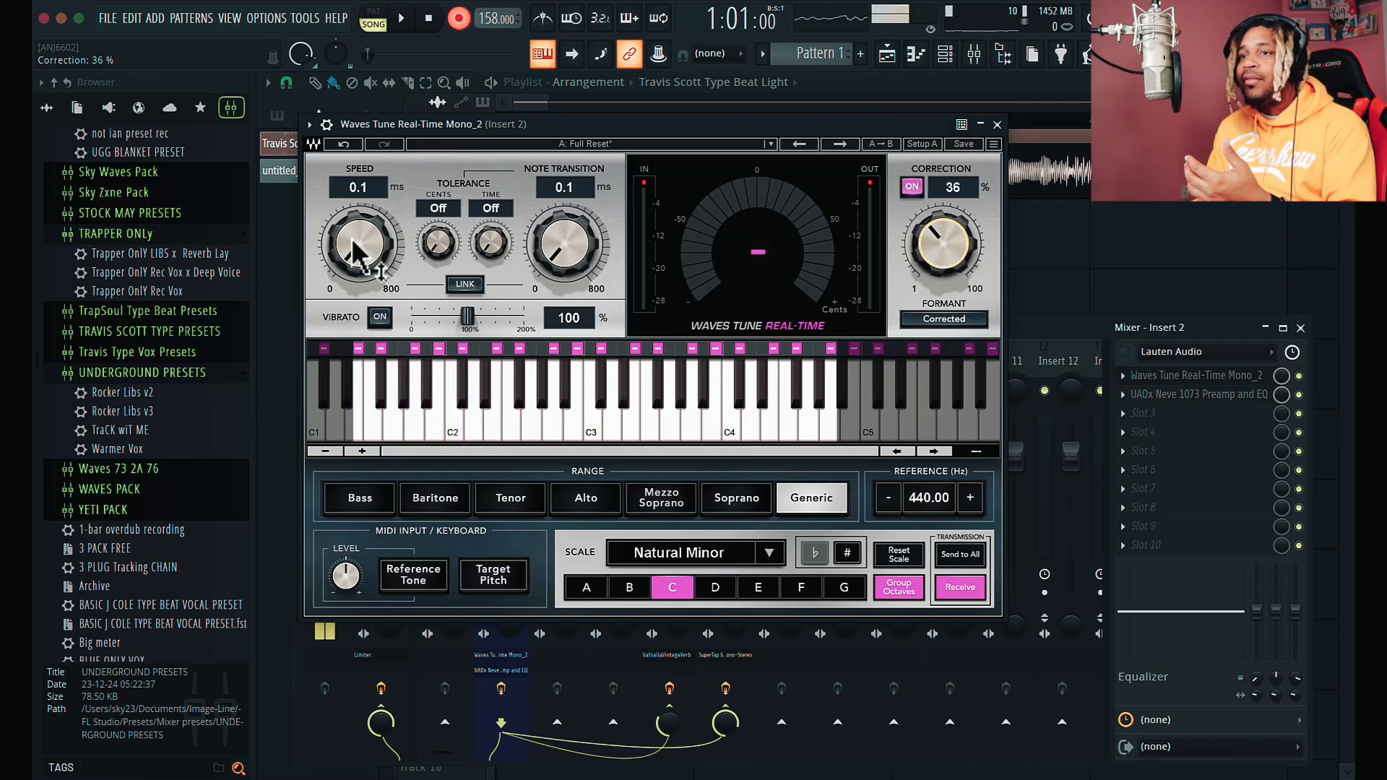
left_click_drag(365, 240, 361, 235)
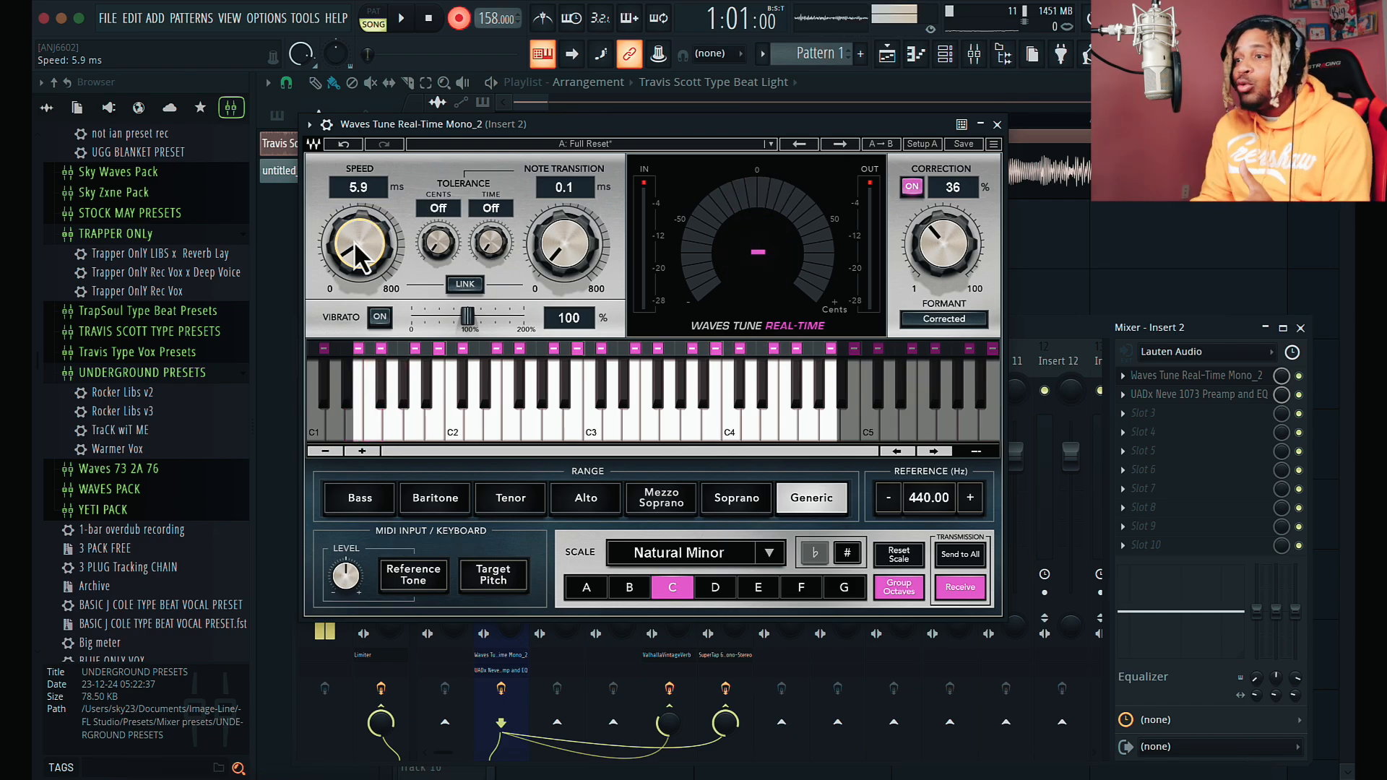
left_click_drag(941, 269, 937, 261)
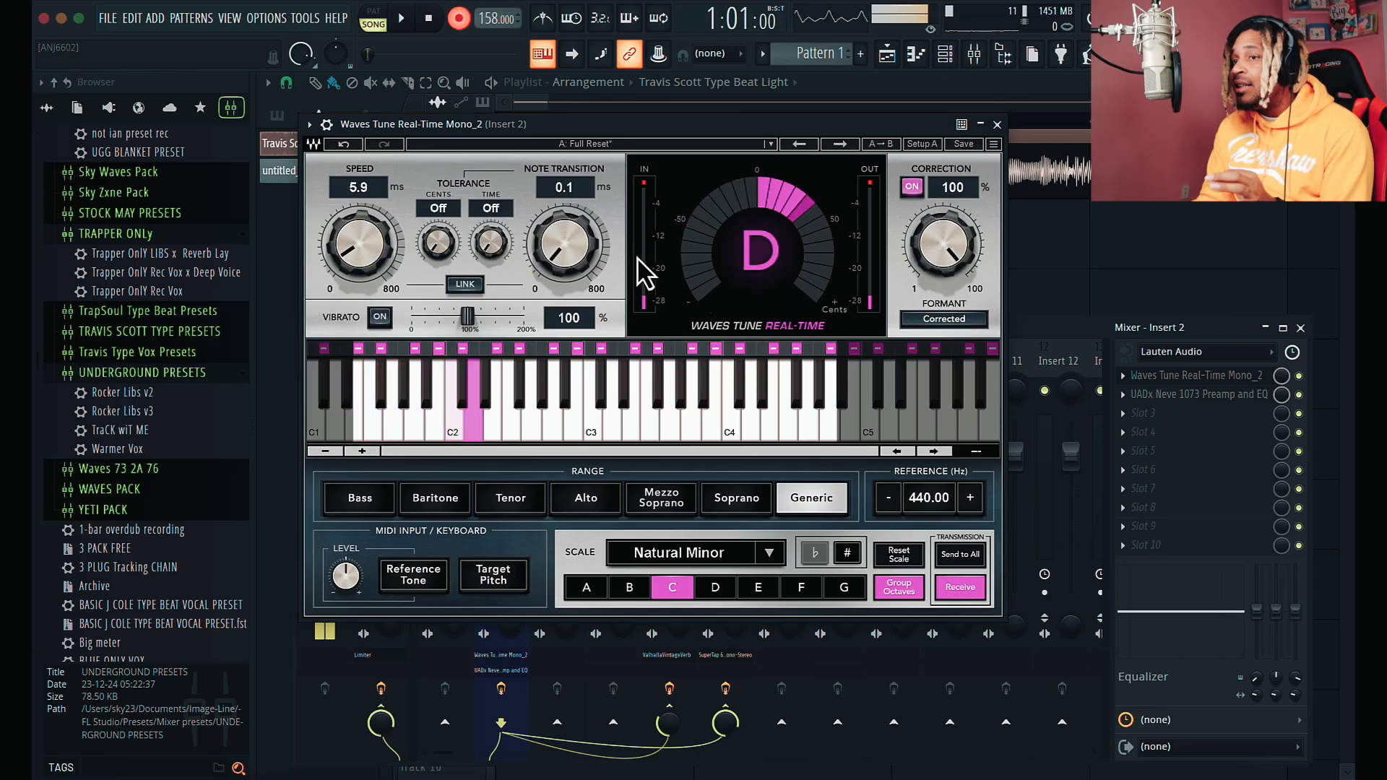
Raise note transition and bring it back to 0.1 ms, then turn speed down to 1.8 ms.
left_click_drag(578, 267, 571, 235)
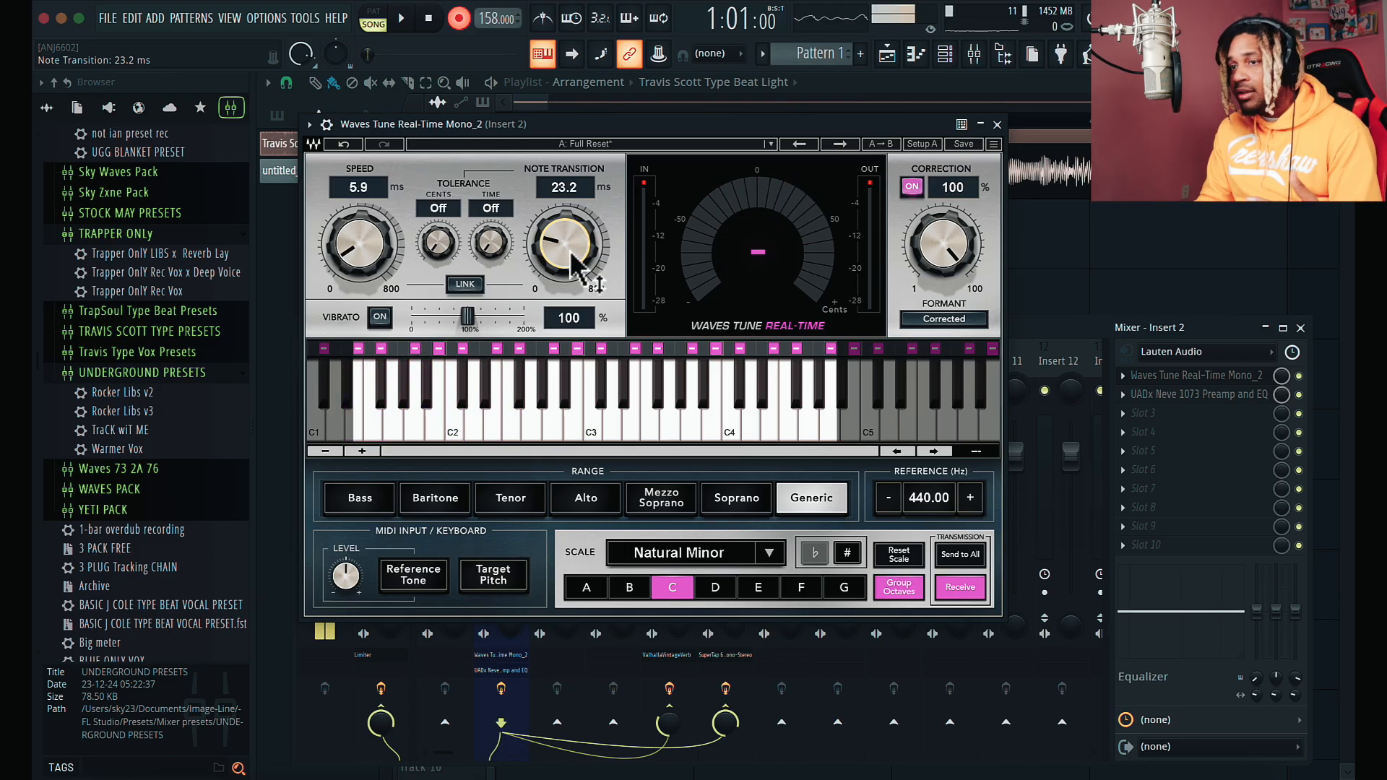
left_click_drag(574, 268, 536, 210)
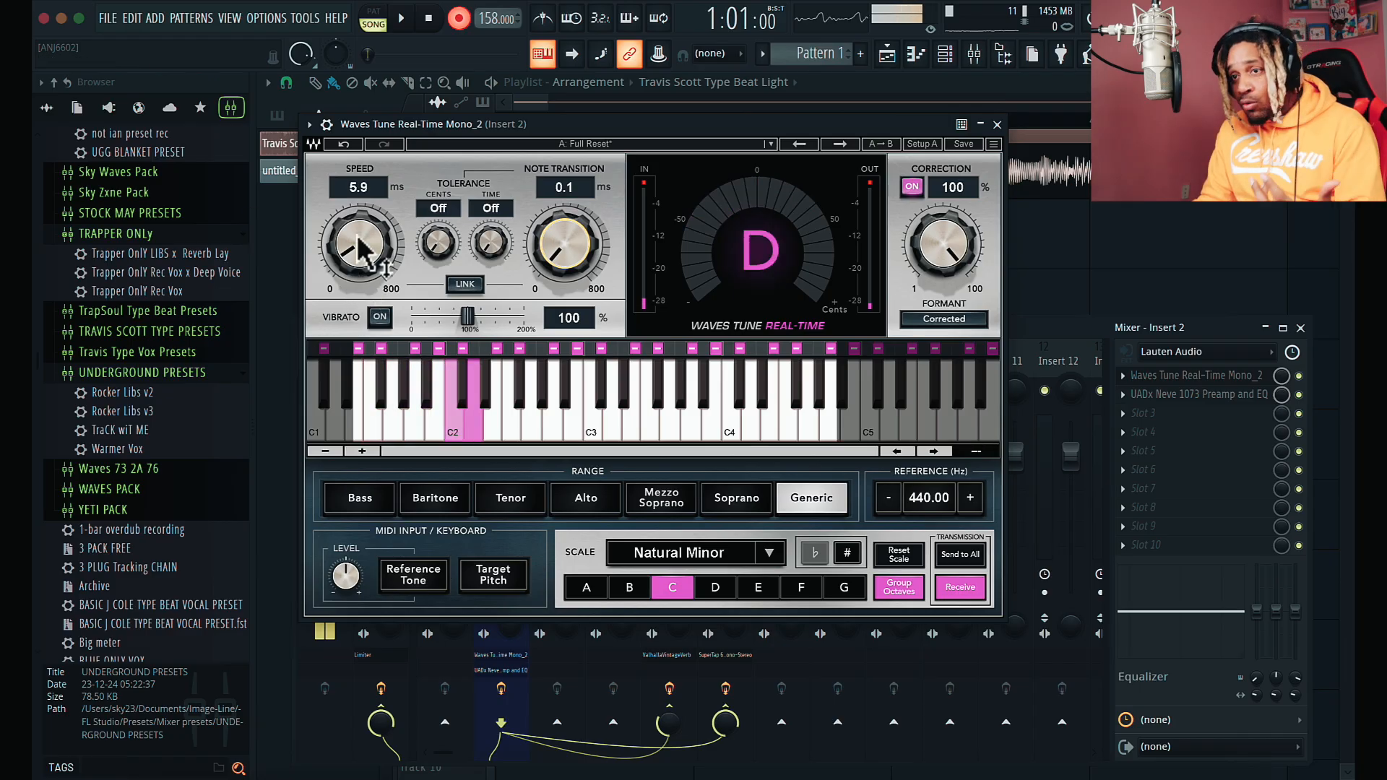
left_click_drag(362, 243, 356, 322)
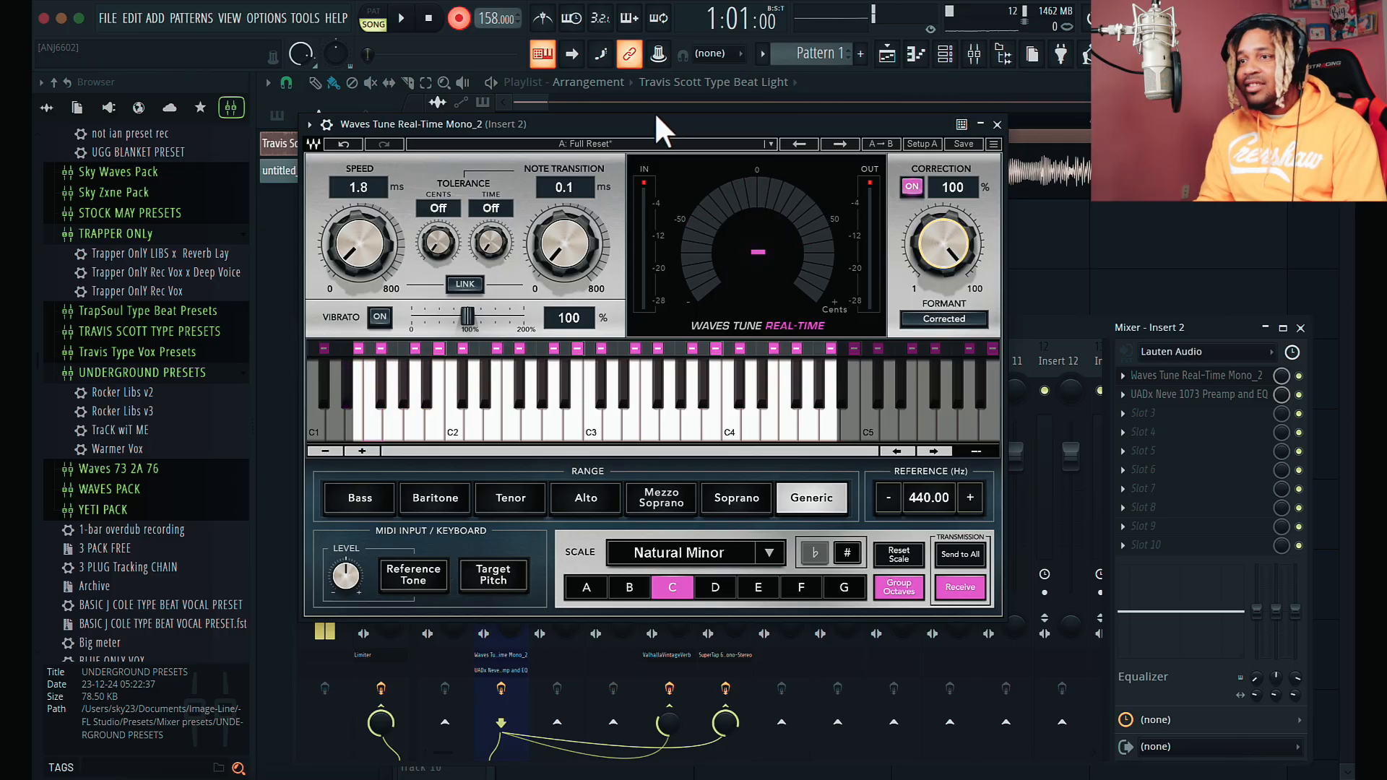
Move the Waves Tune window down, start playback, and switch the scale to Major.
left_click_drag(654, 127, 671, 230)
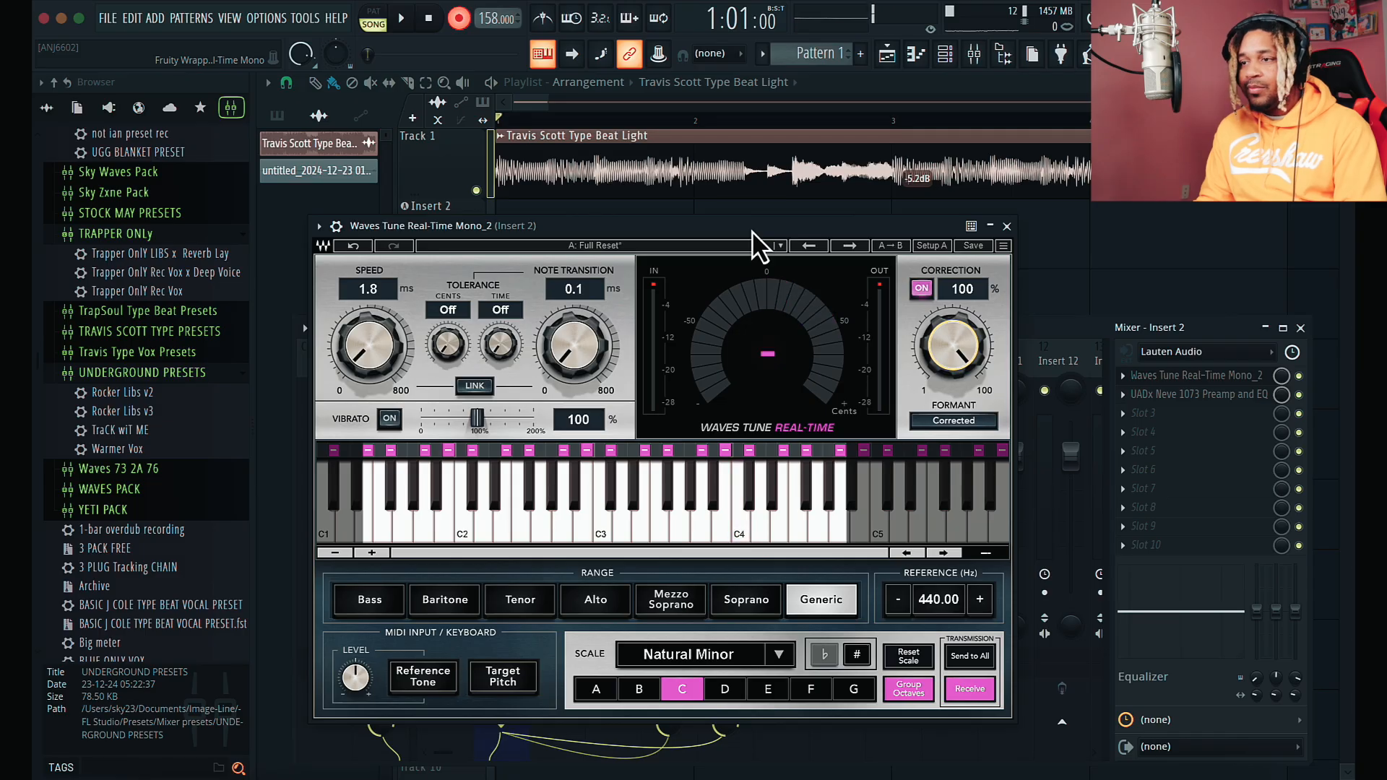
key("space")
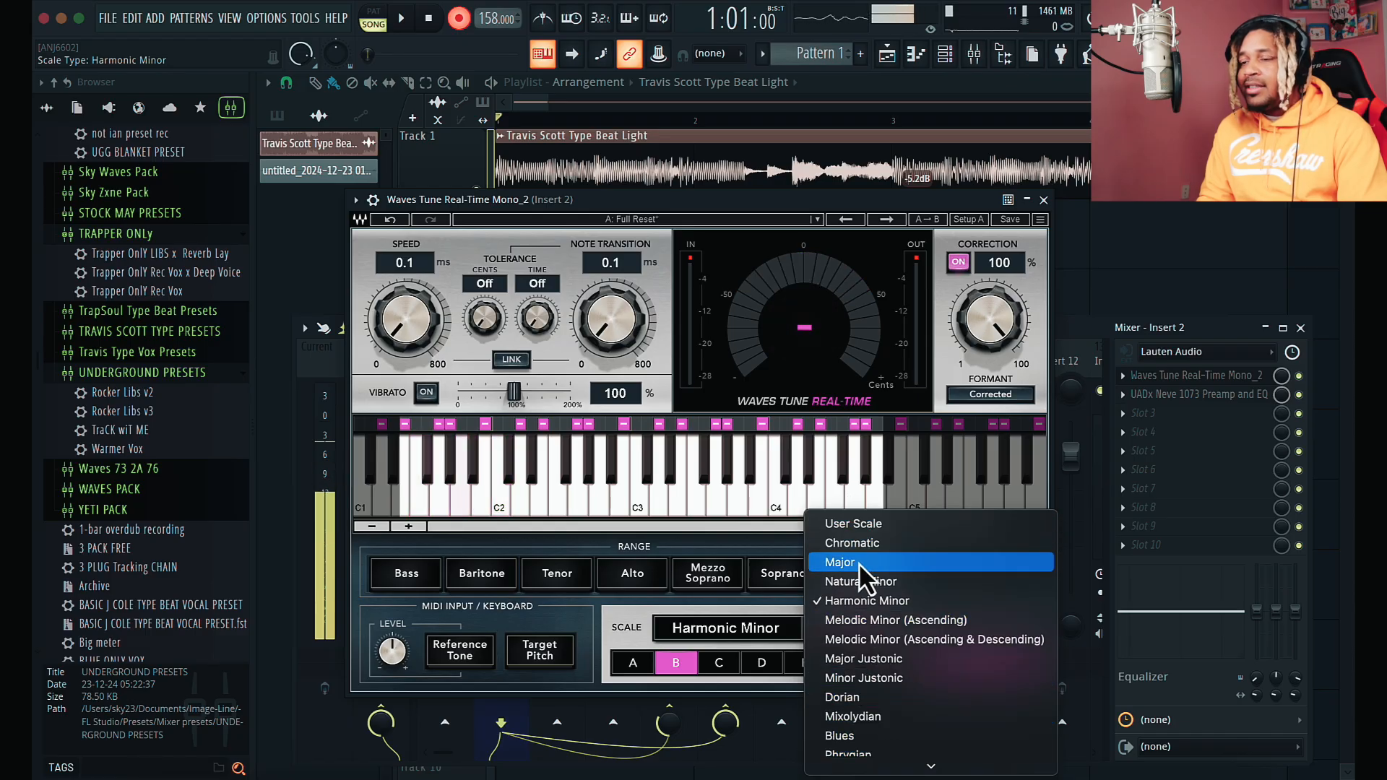
left_click(858, 562)
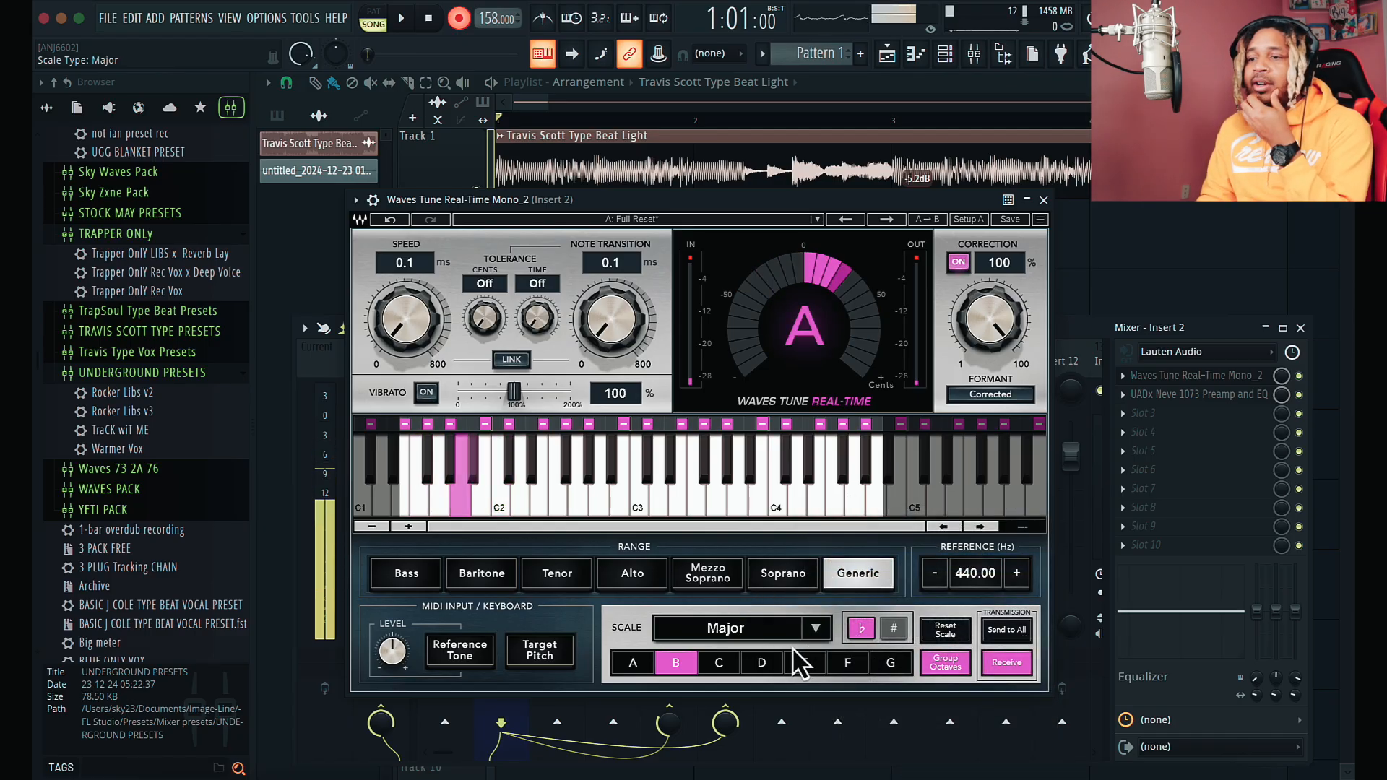
Check the key in Mixed In Key, then back in FL Studio set the scale root to E.
left_click(311, 777)
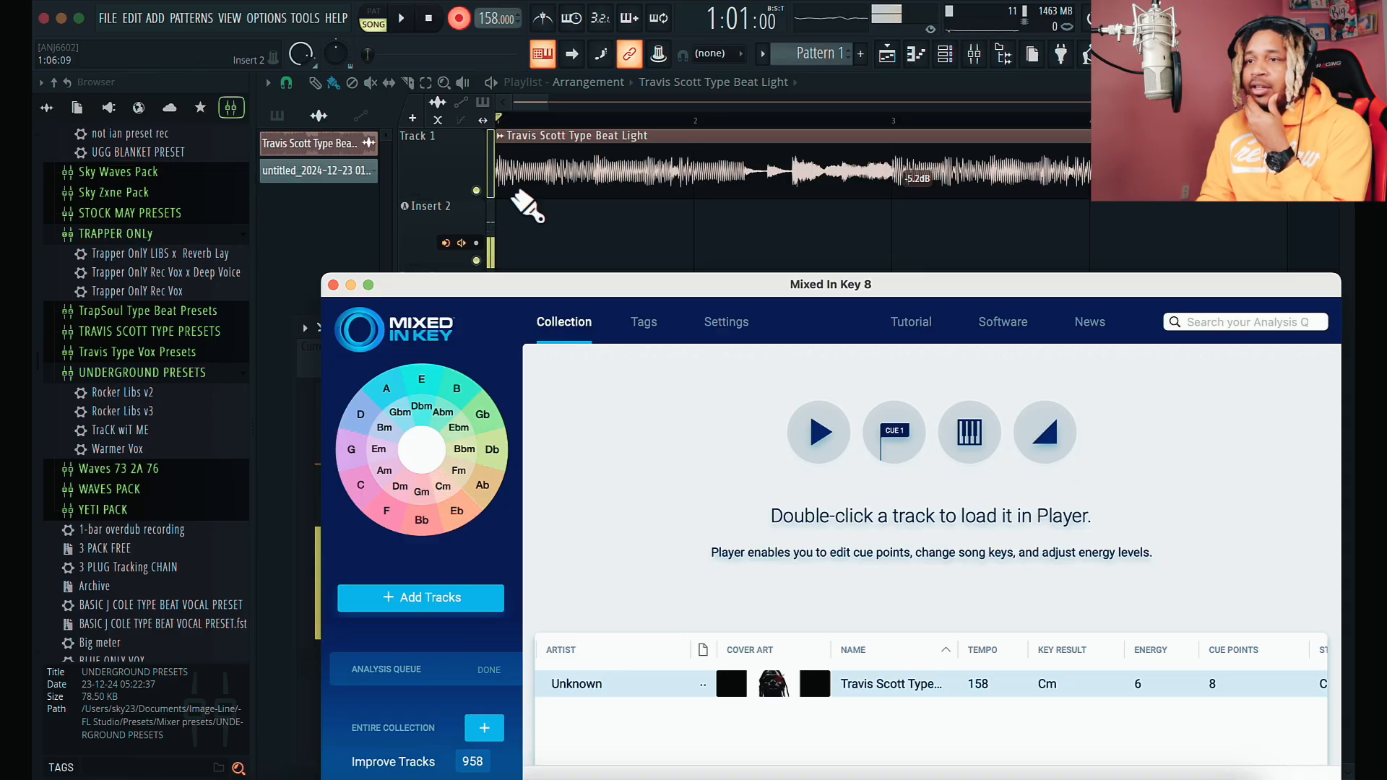
left_click(539, 110)
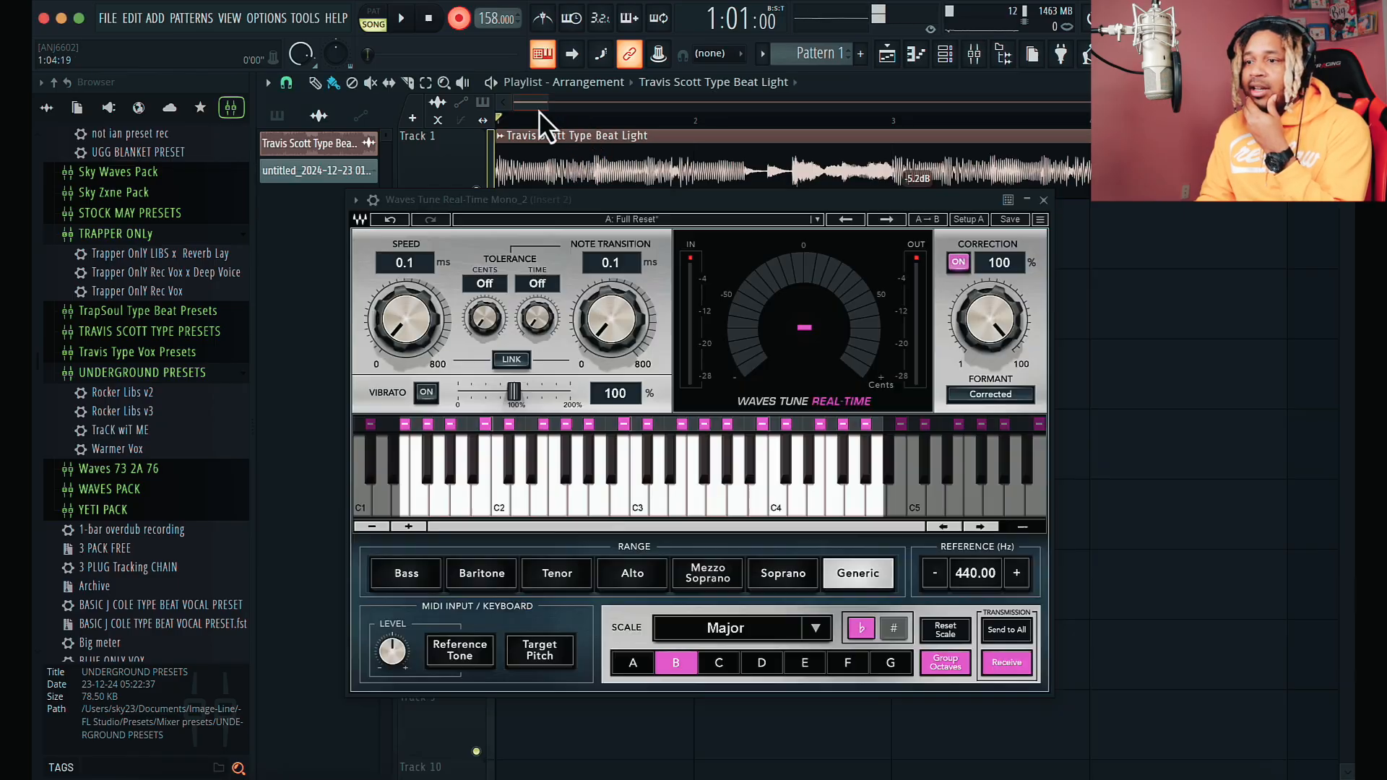
left_click(804, 662)
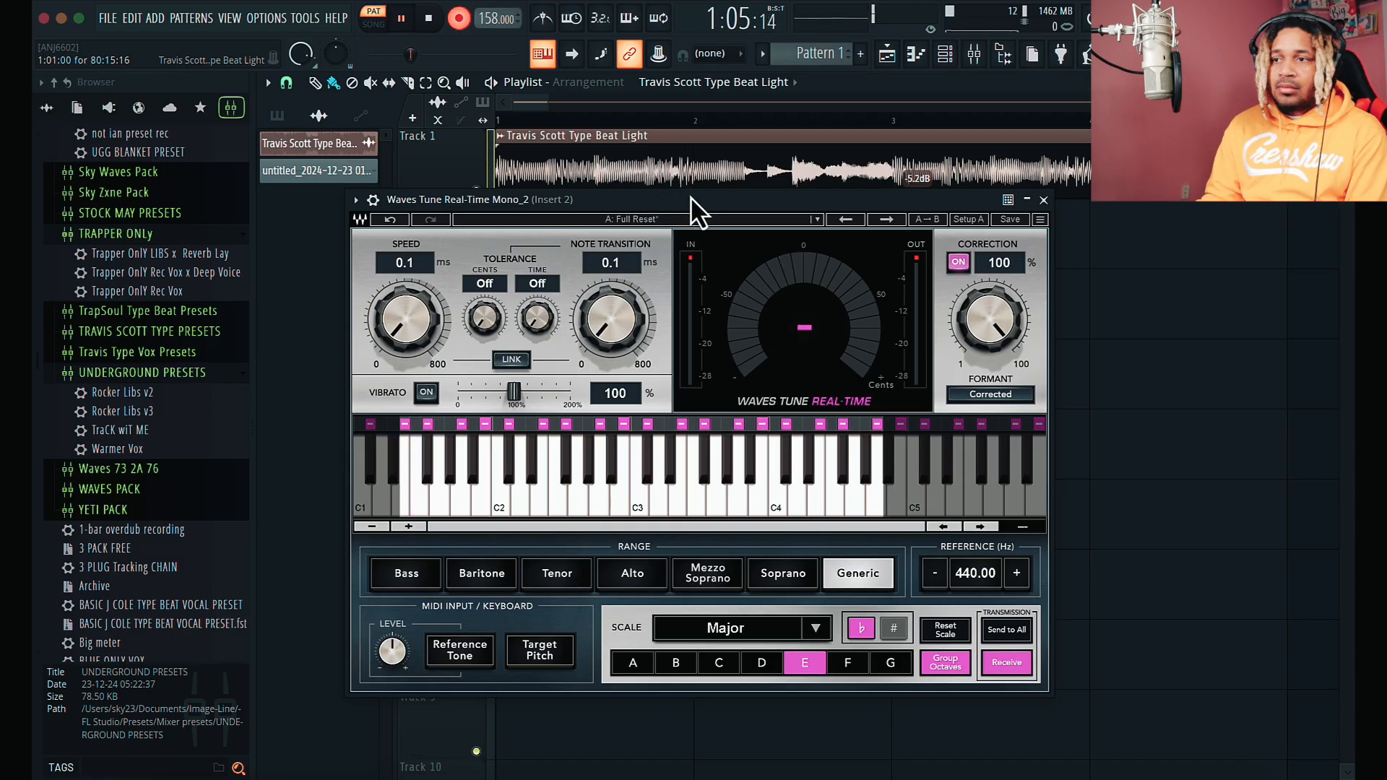
Lower the Waves Tune window, switch to SONG mode, and play then stop the song.
left_click_drag(691, 198, 691, 239)
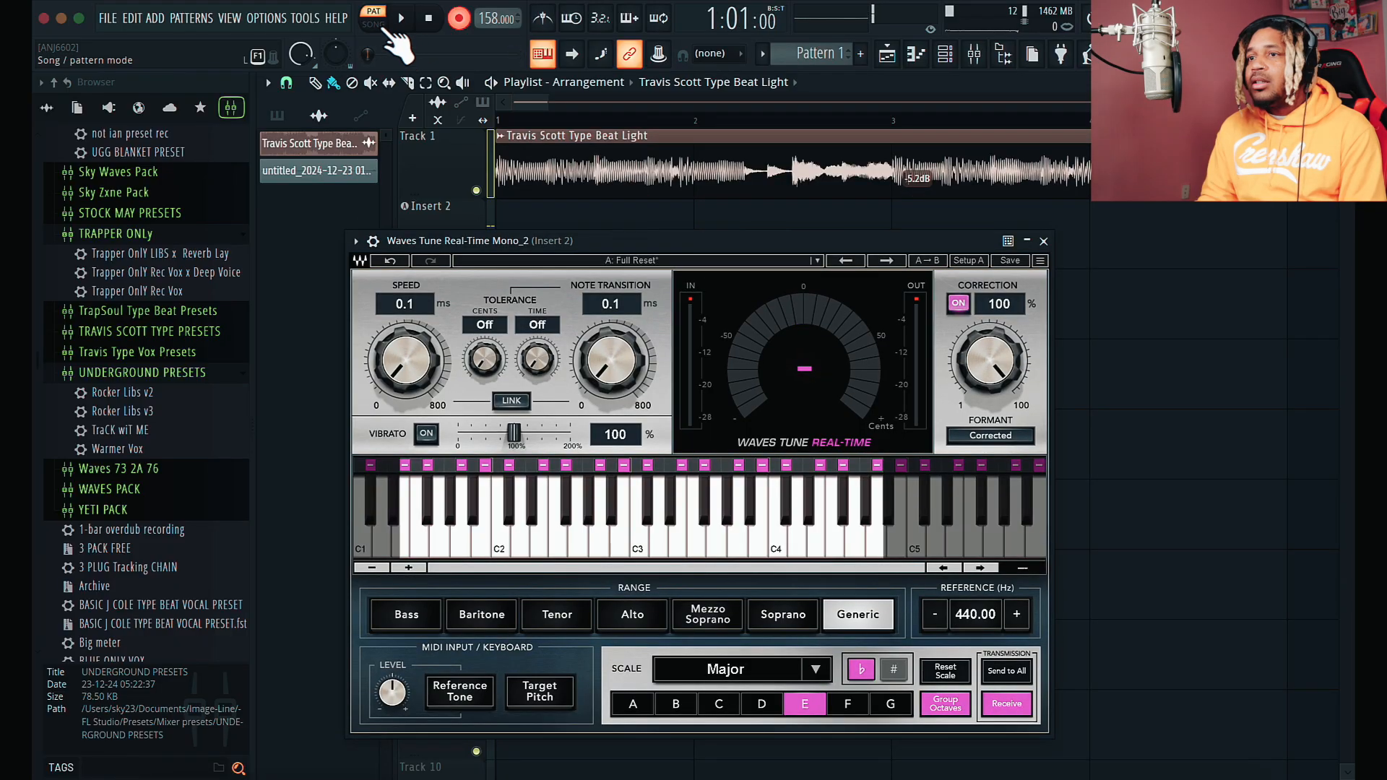
left_click(375, 22)
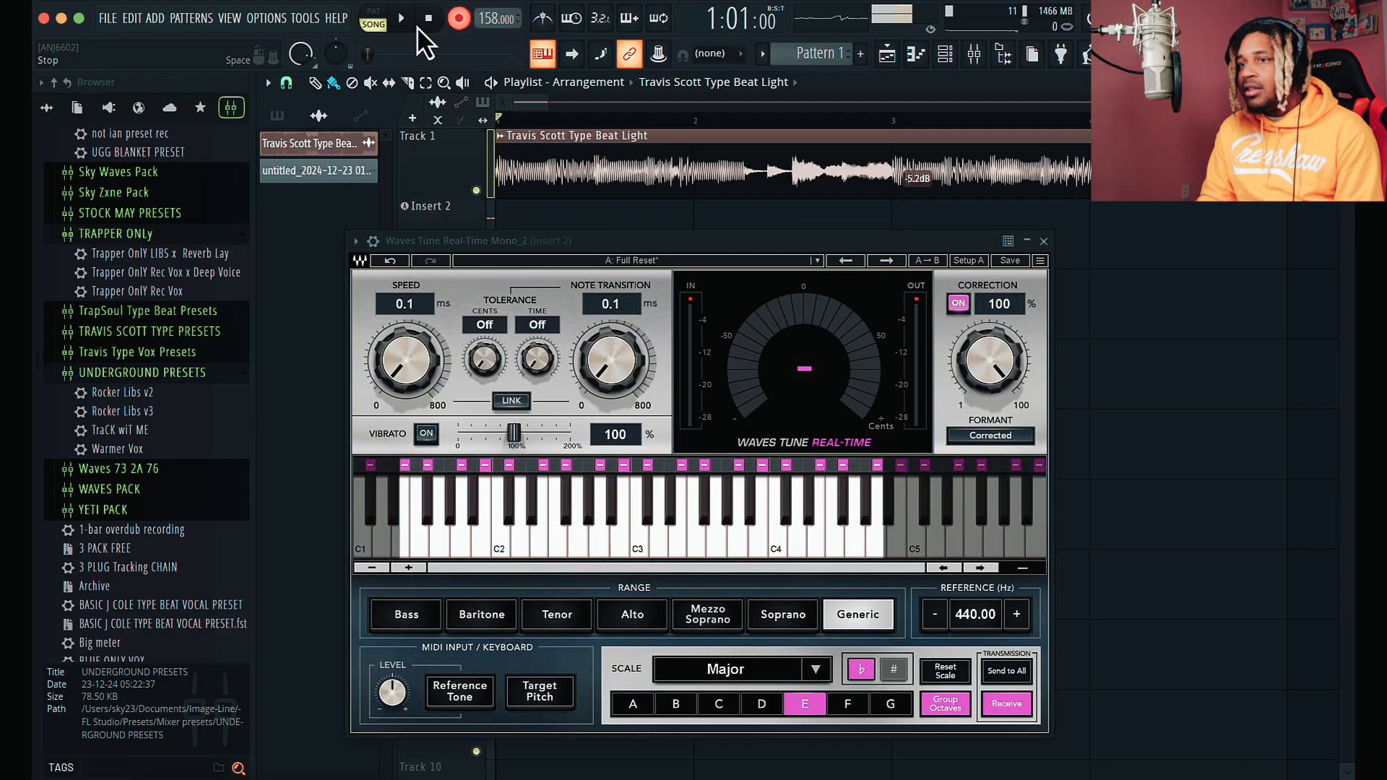
key("space")
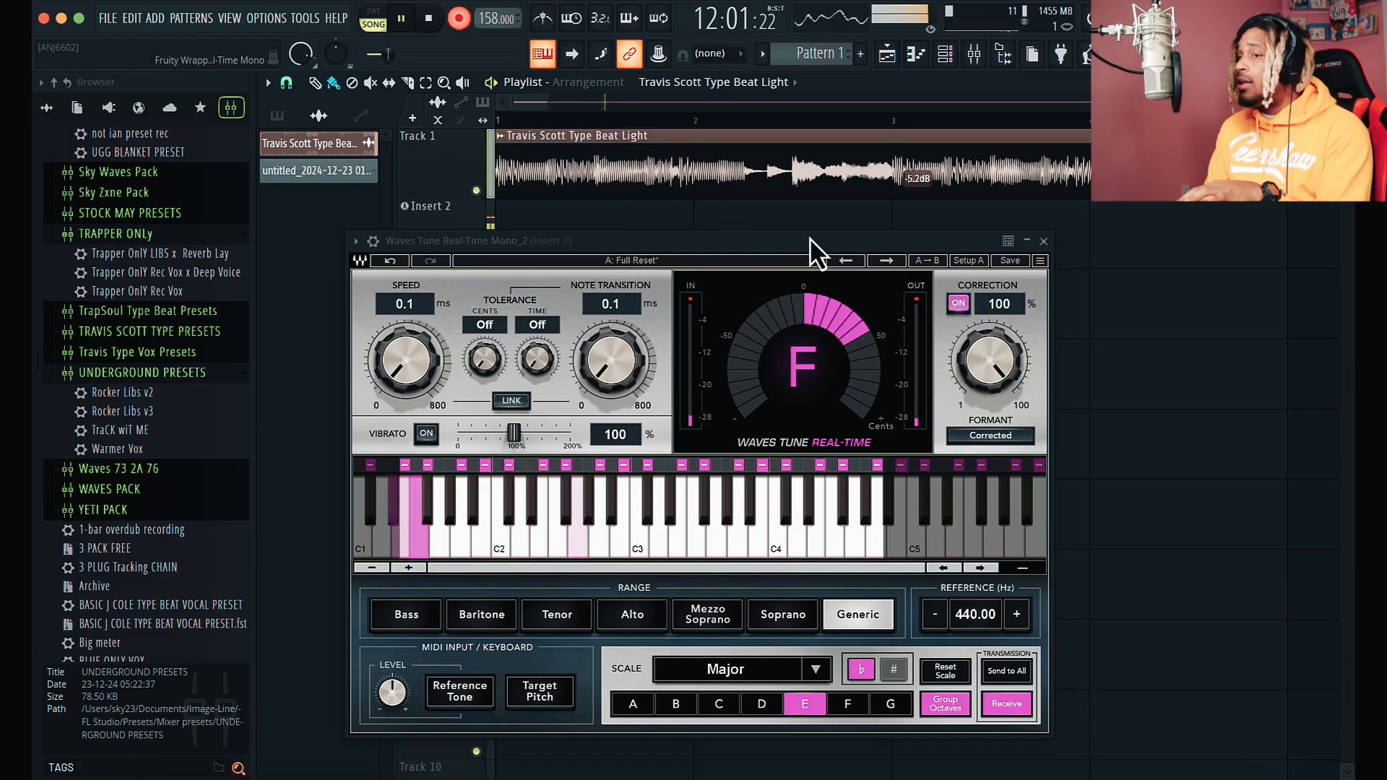
key("space")
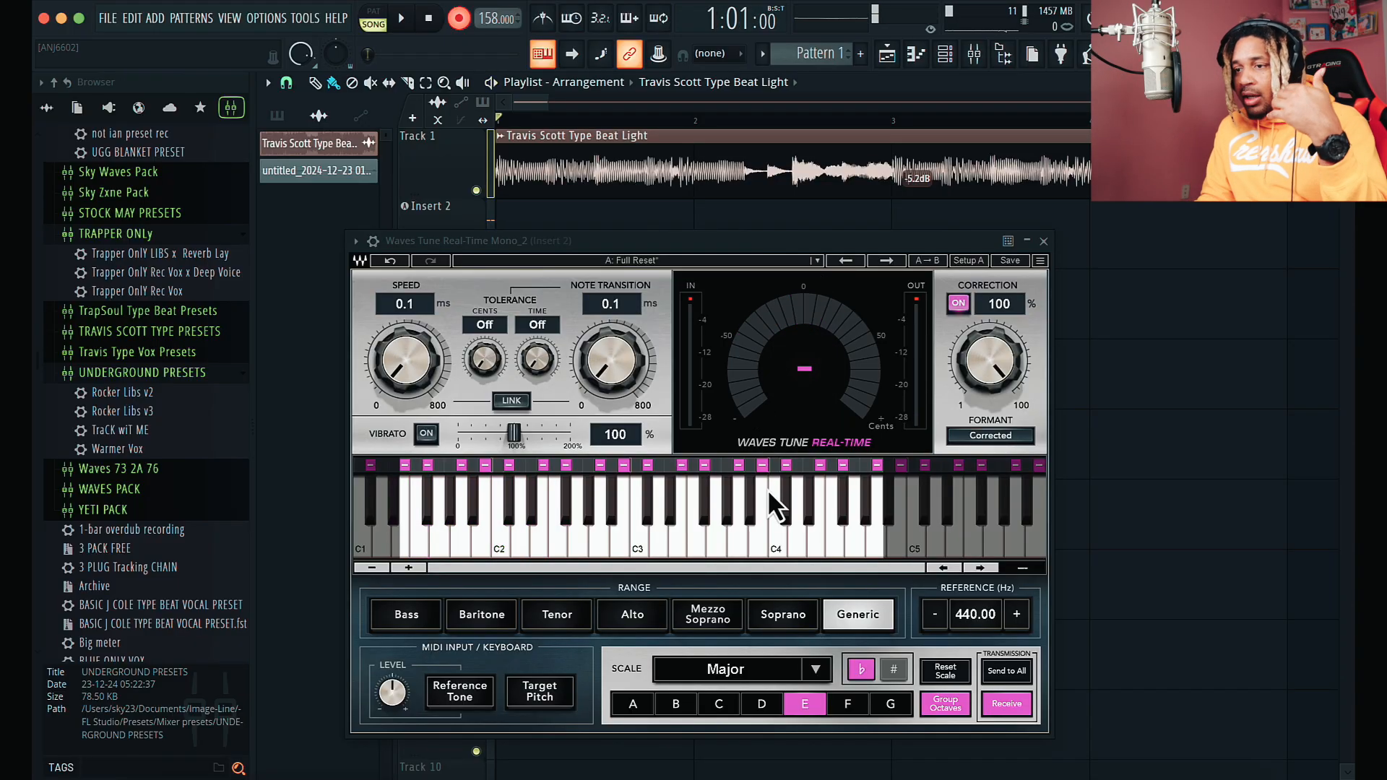
Audition C sharp and then F sharp as the scale root, playing the song briefly after each.
left_click(726, 703)
left_click(894, 670)
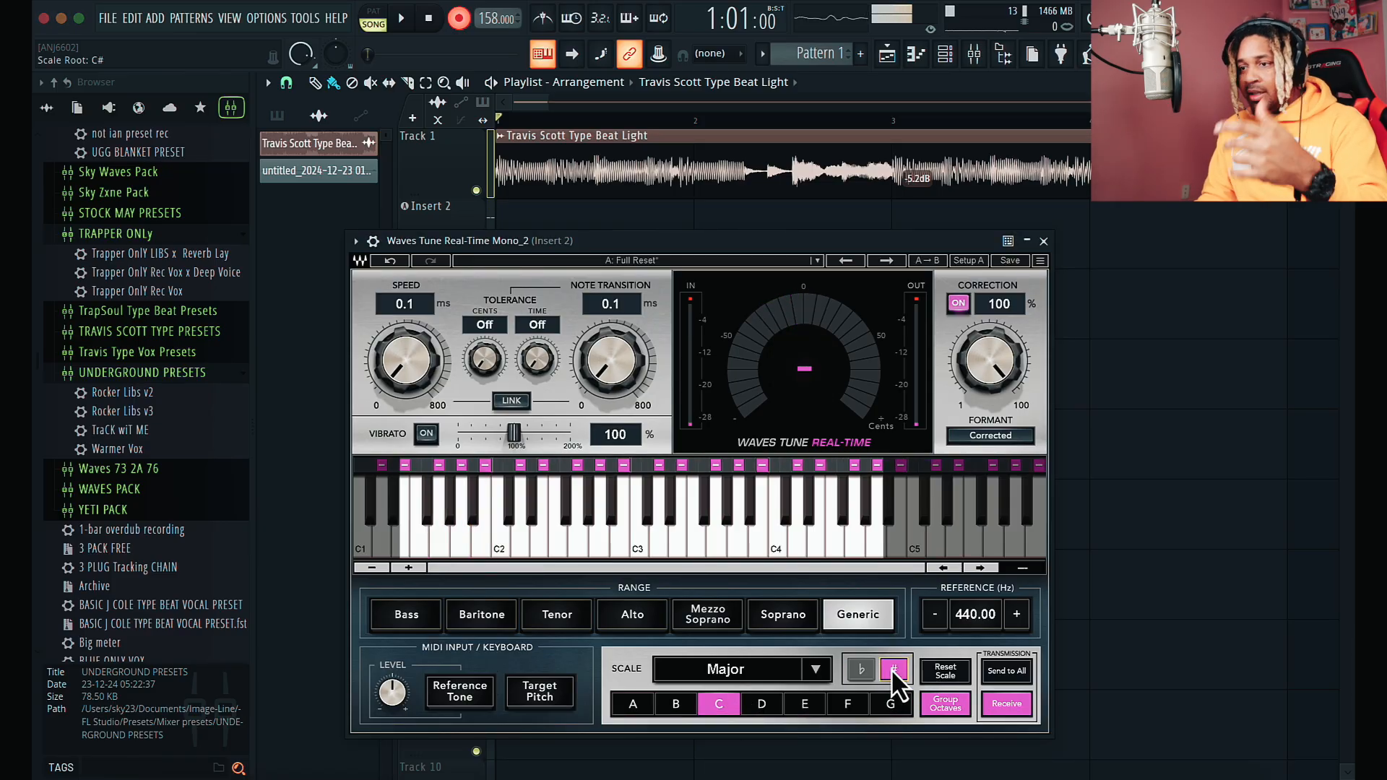
key("space")
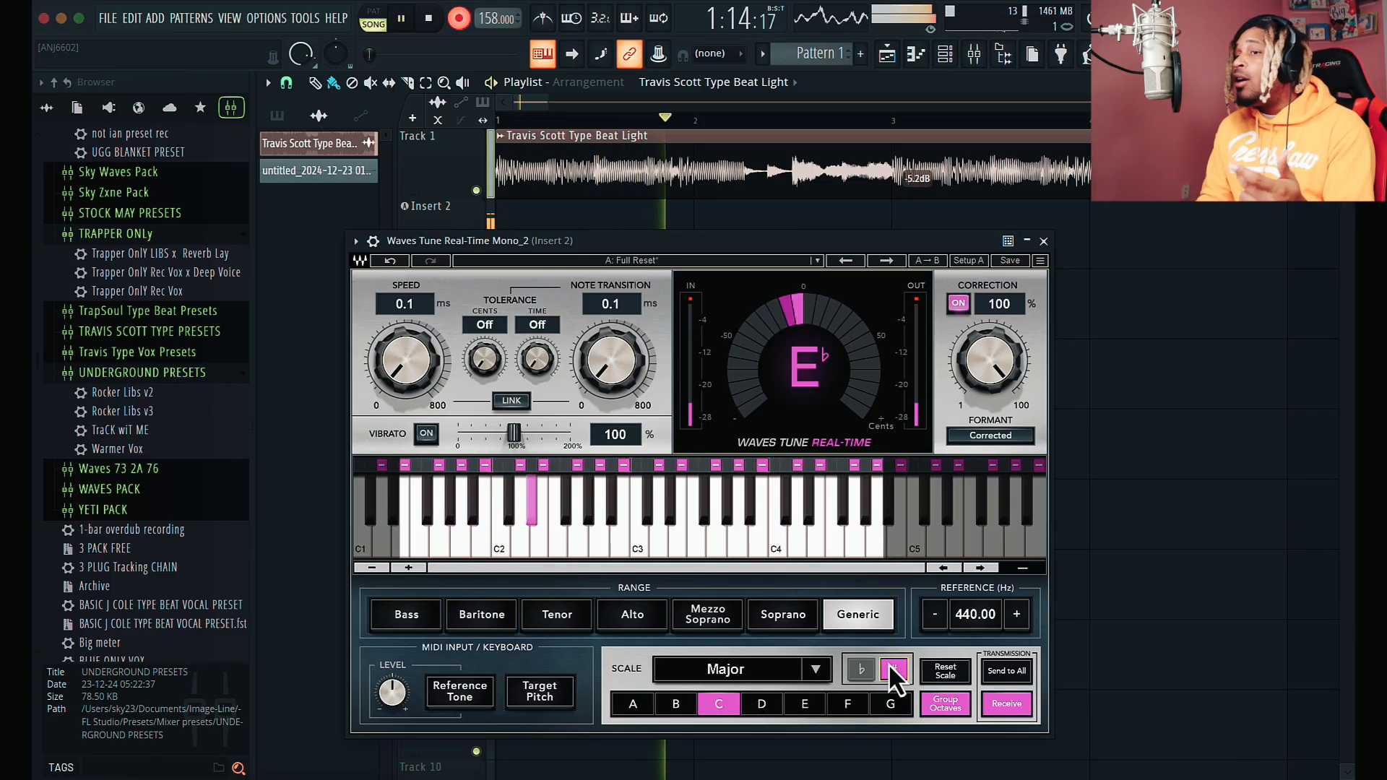
key("space")
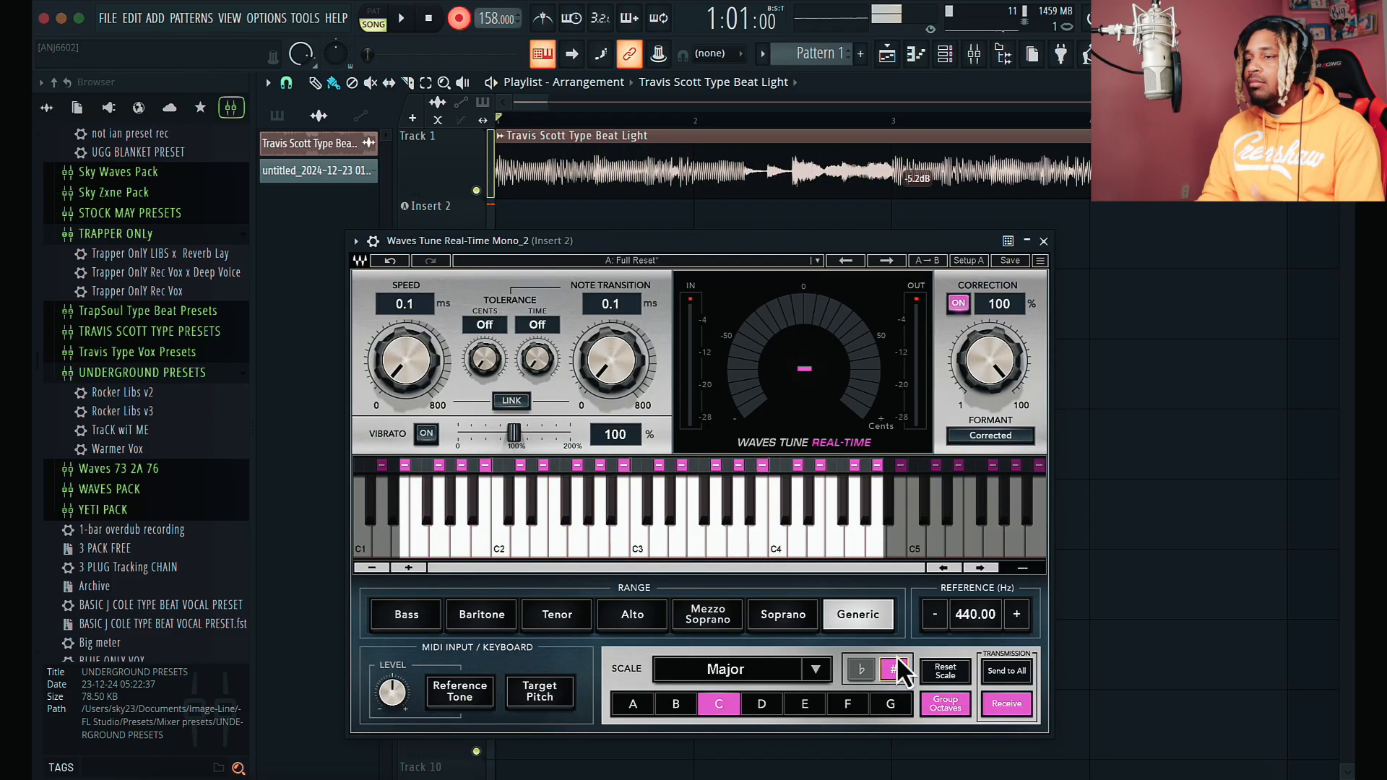
left_click(856, 705)
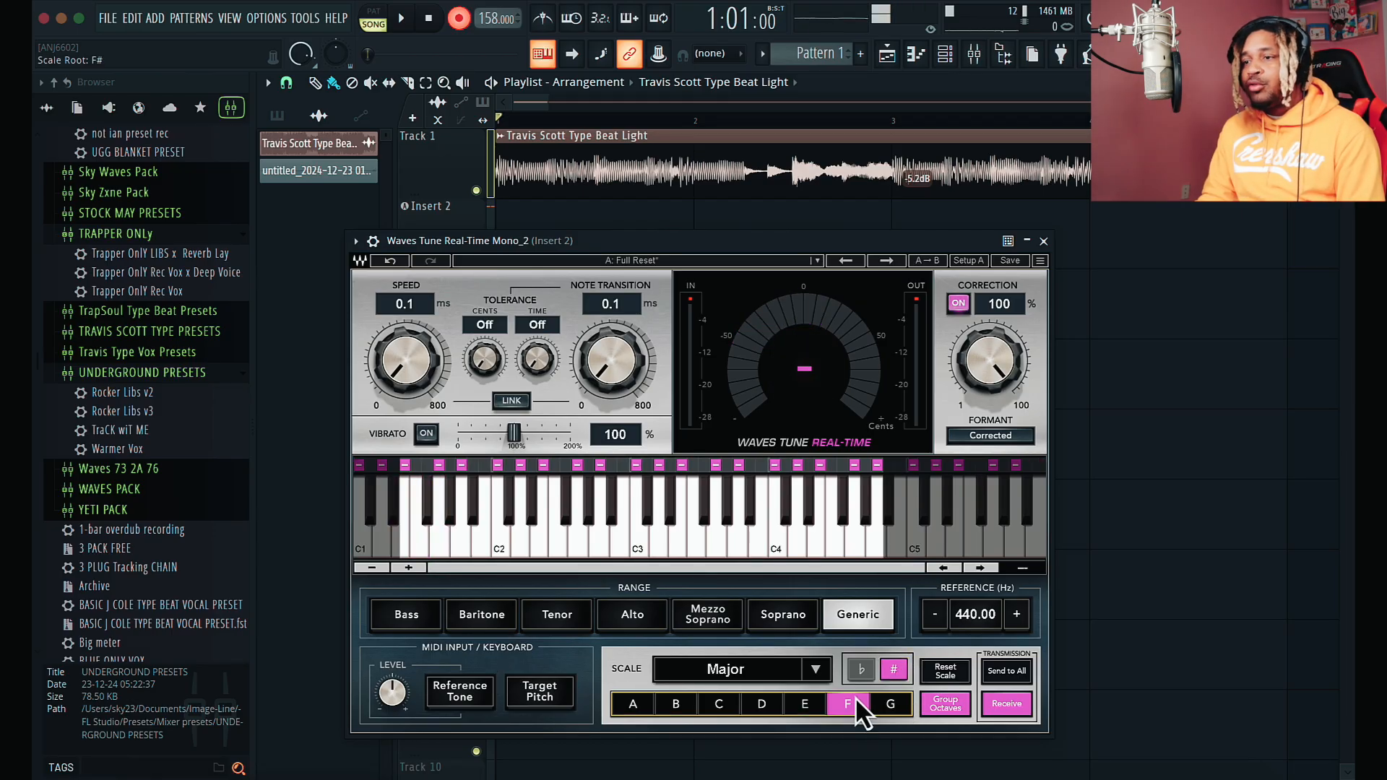
key("space")
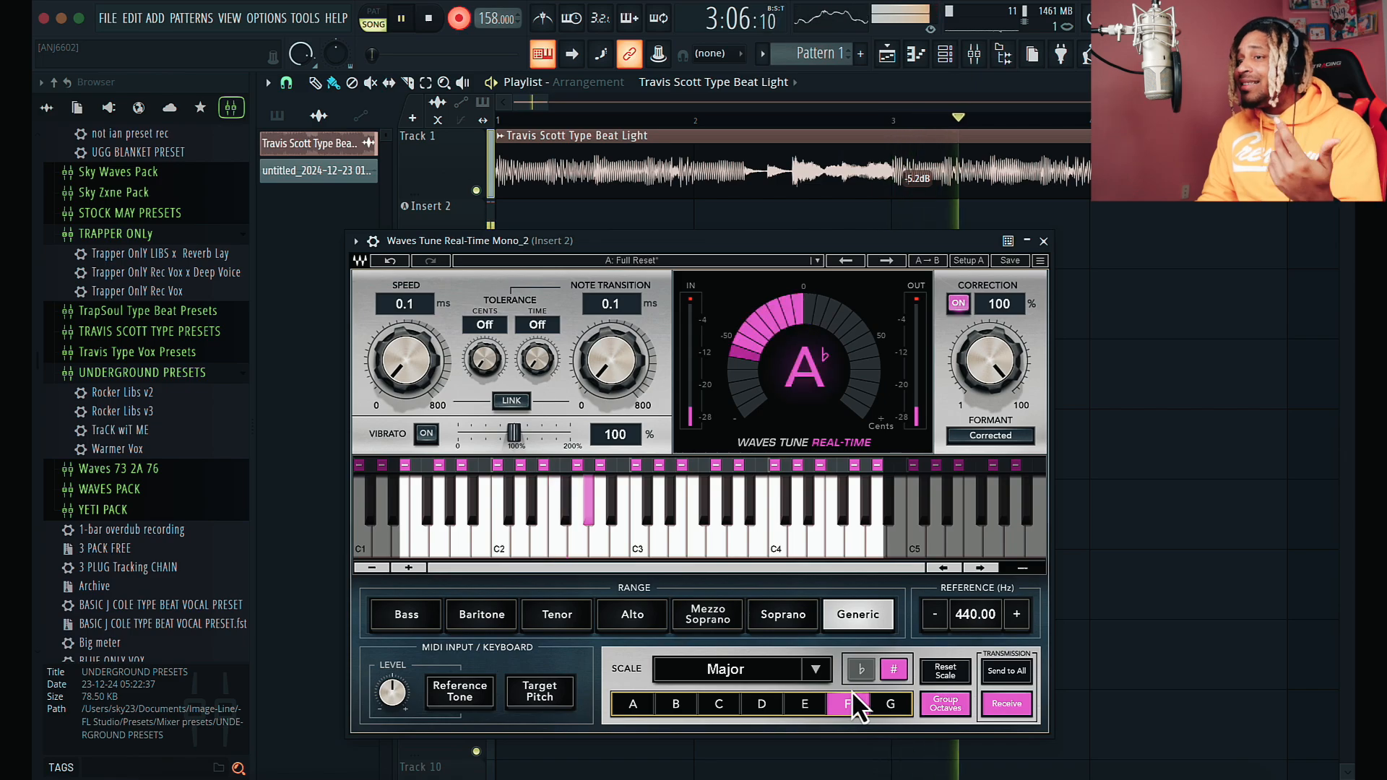
key("space")
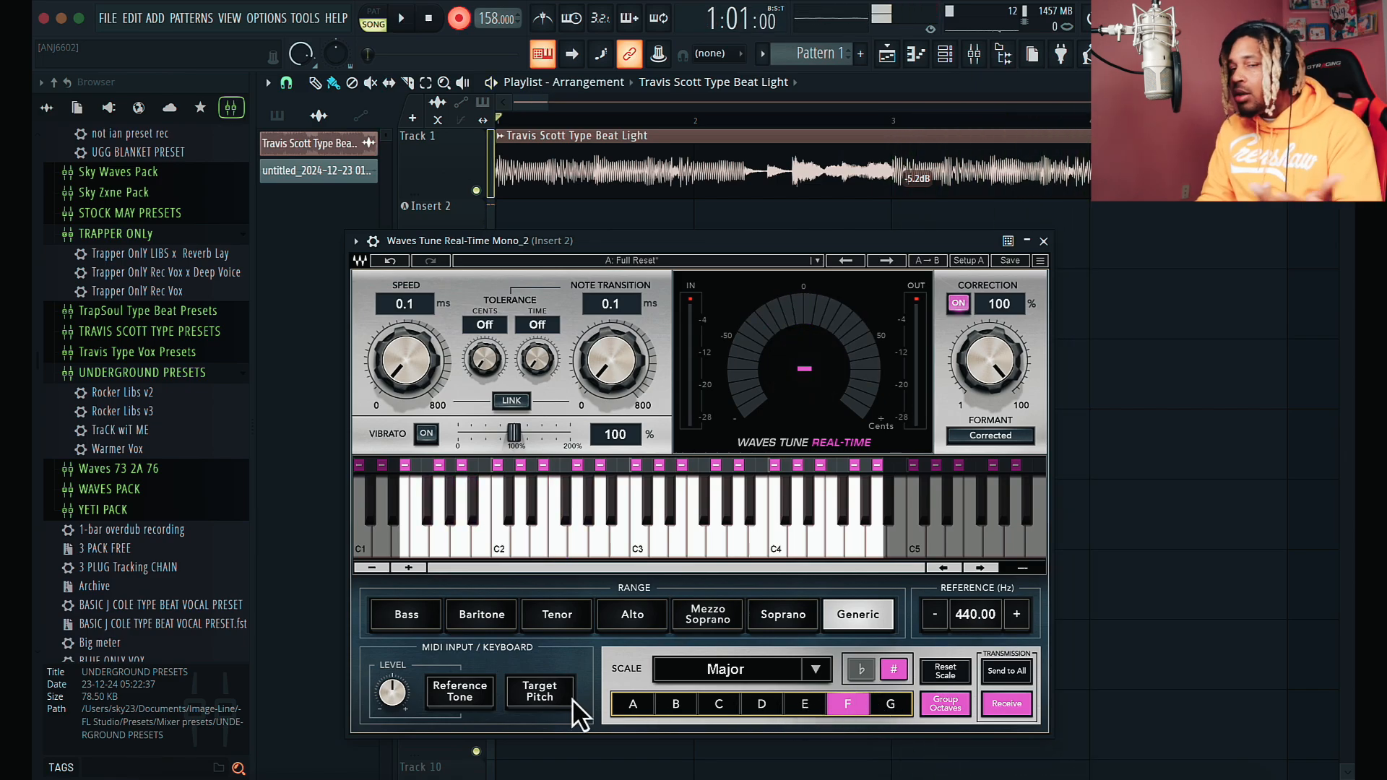
Audition A and then B as the scale root, playing and stopping the song each time.
left_click(632, 702)
key("space")
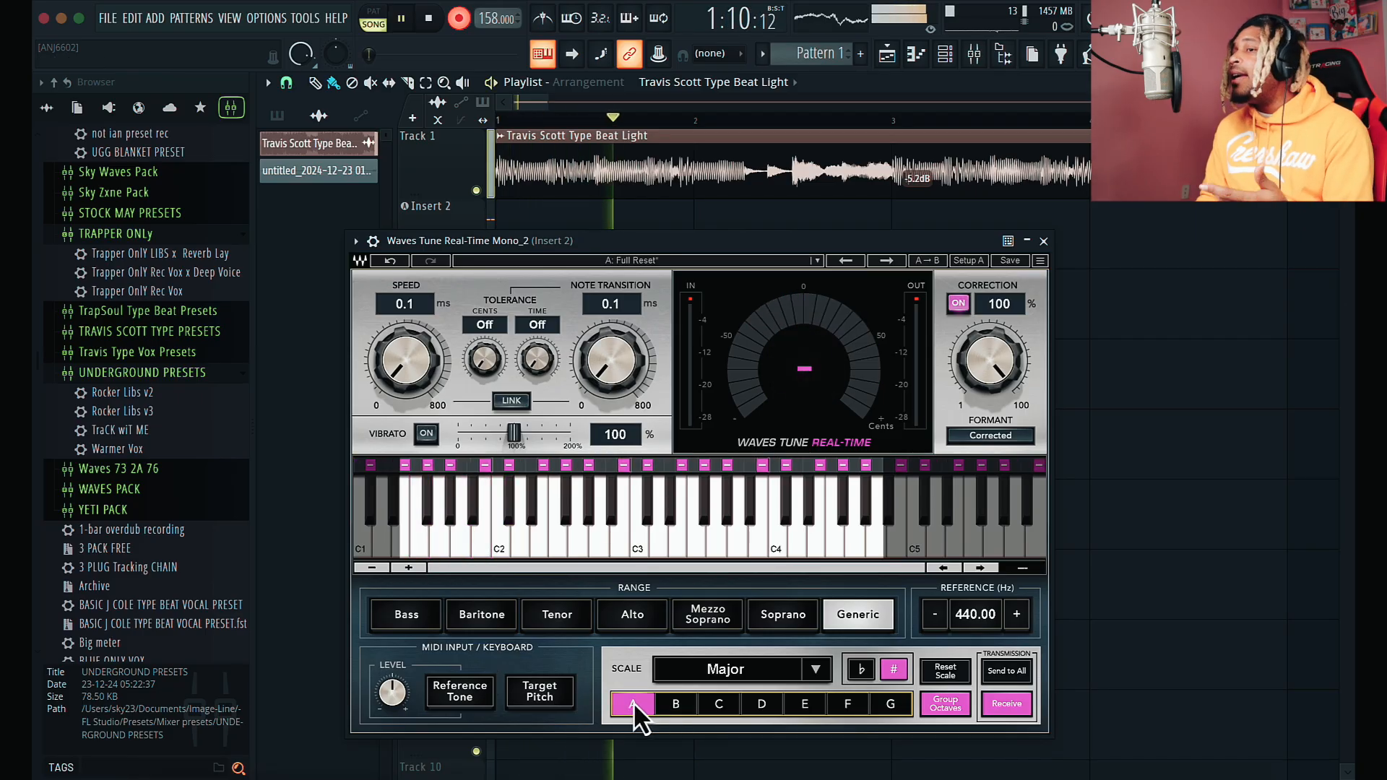
key("space")
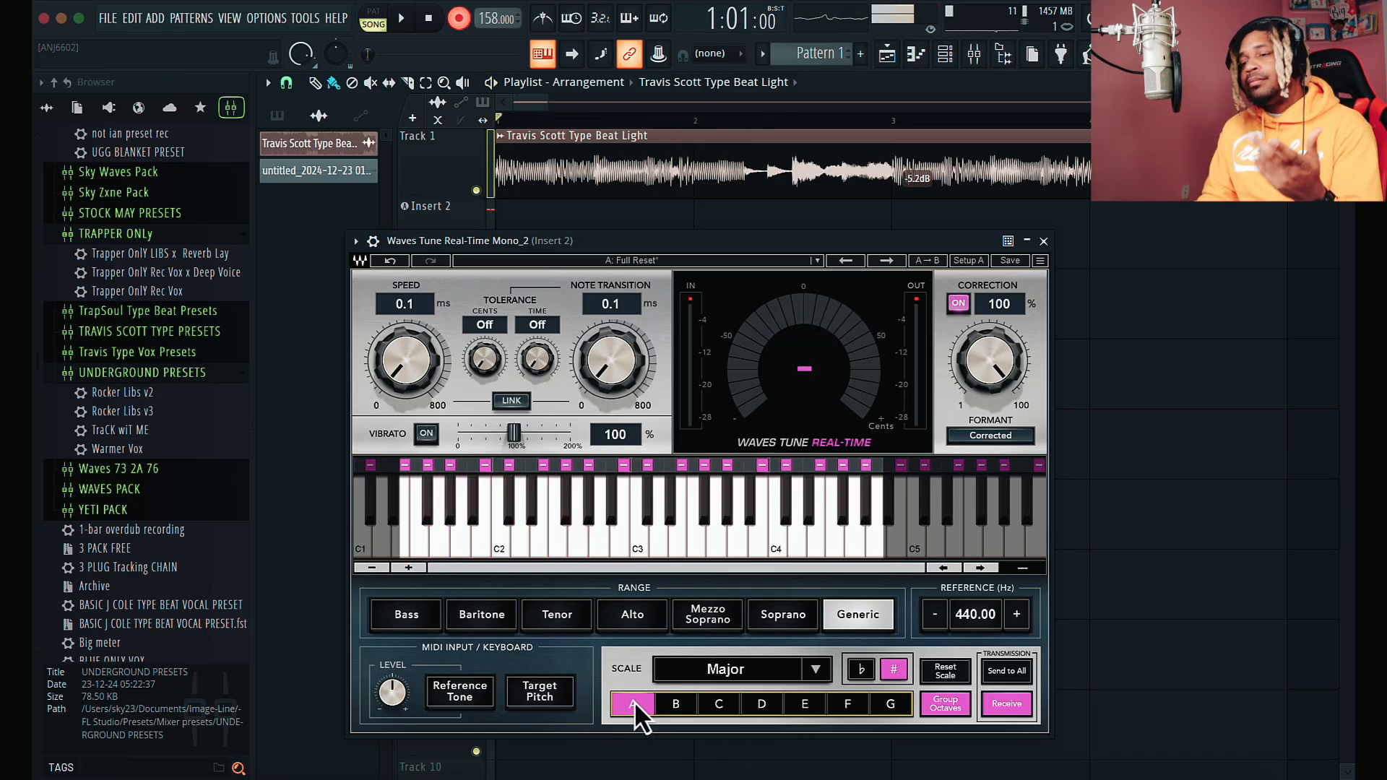
left_click(675, 700)
key("space")
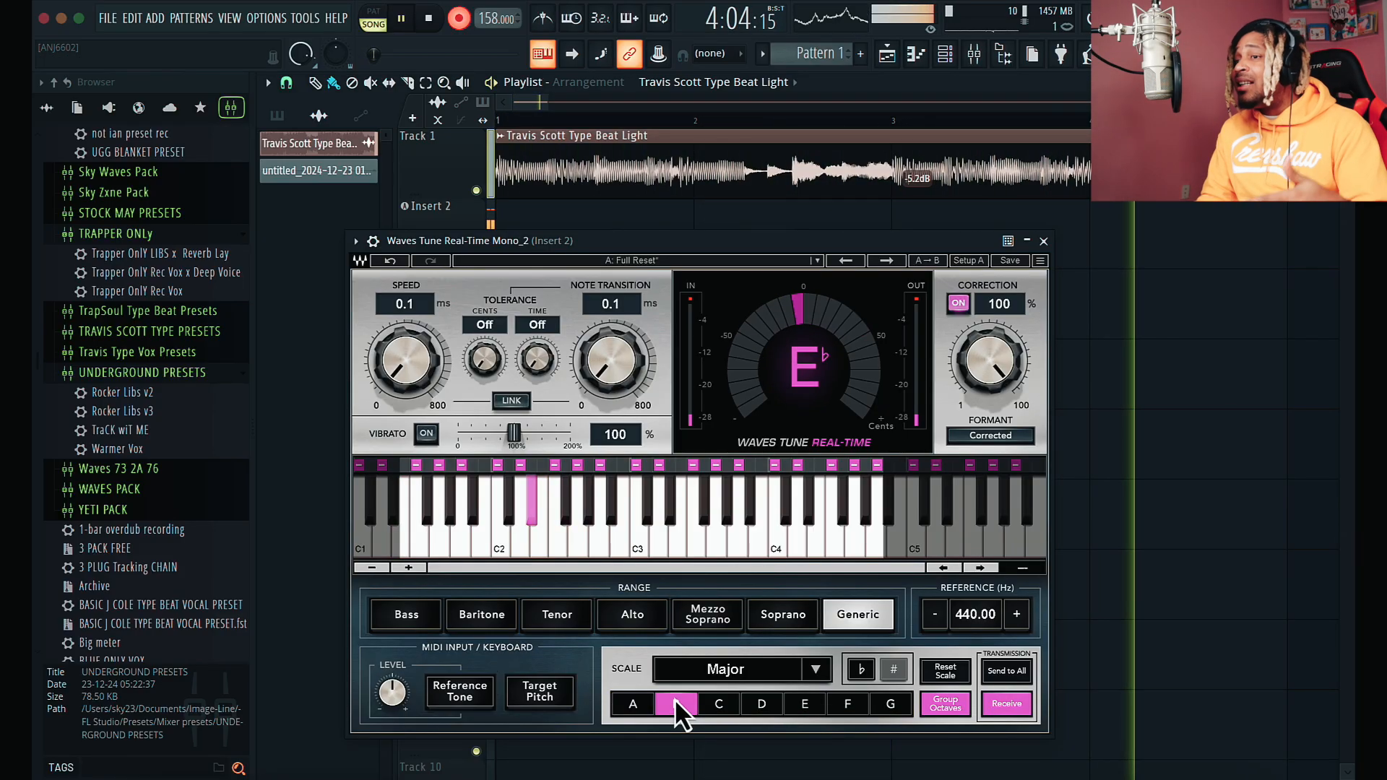
key("space")
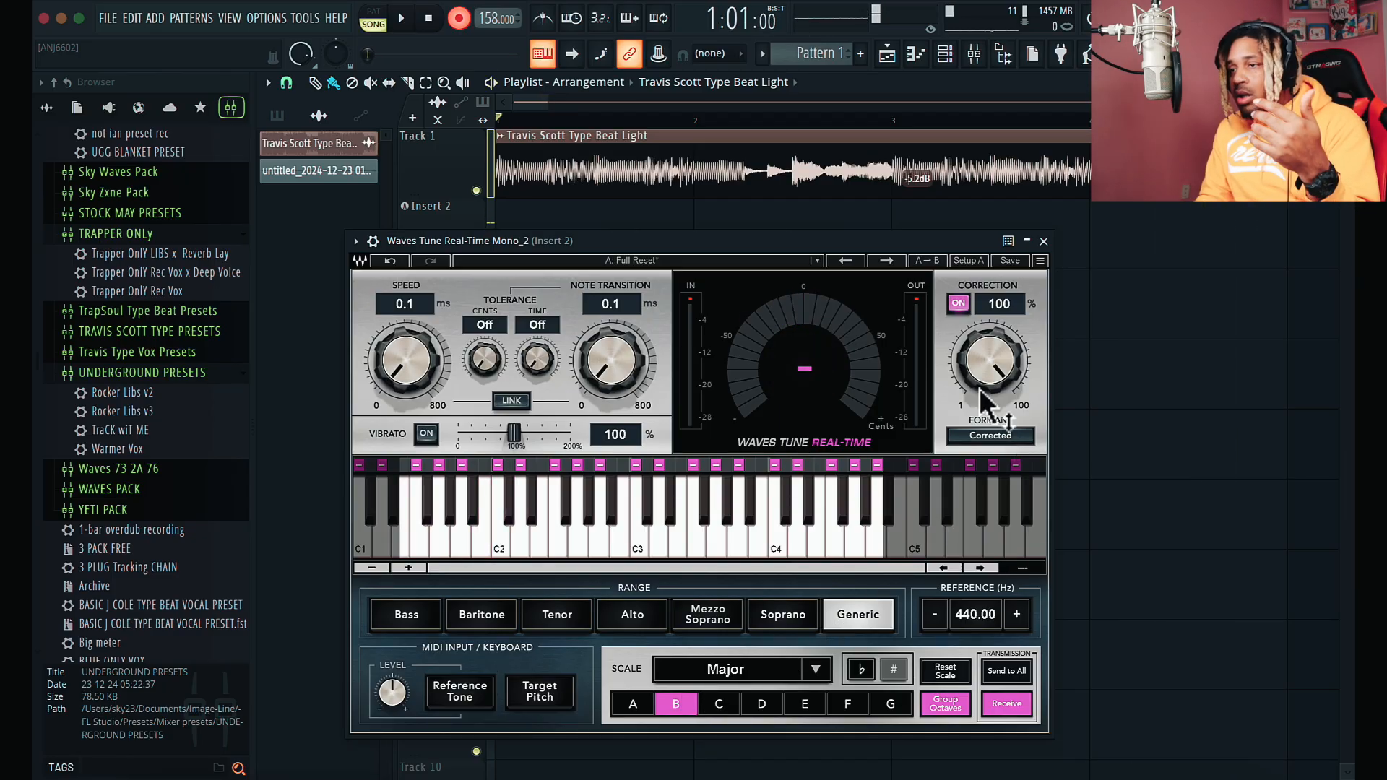
Turn off Waves Tune pitch correction to hear the raw, uncorrected vocal.
left_click(965, 304)
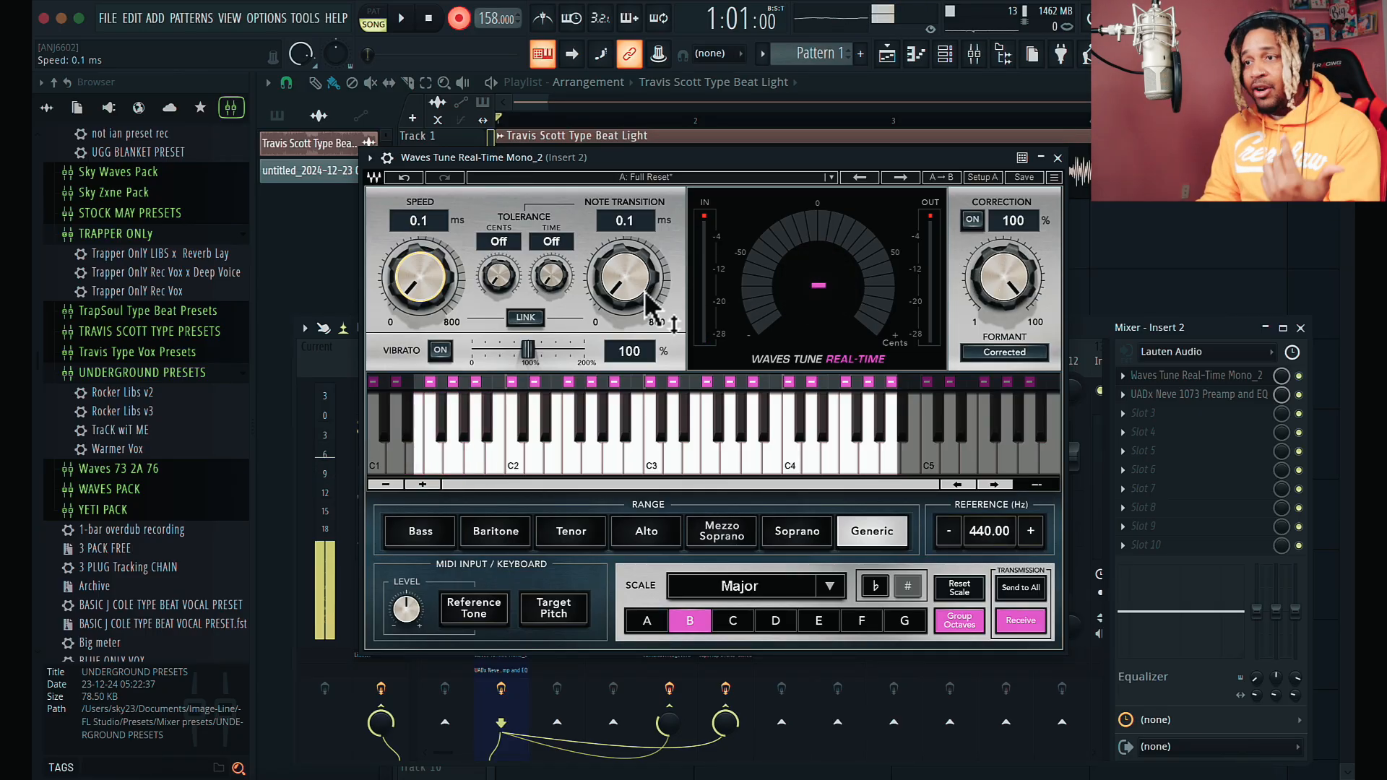
Experiment with note transition, correction speed (7.9 ms) and vibrato depth, leaving vibrato at 0%.
left_click_drag(645, 296, 643, 198)
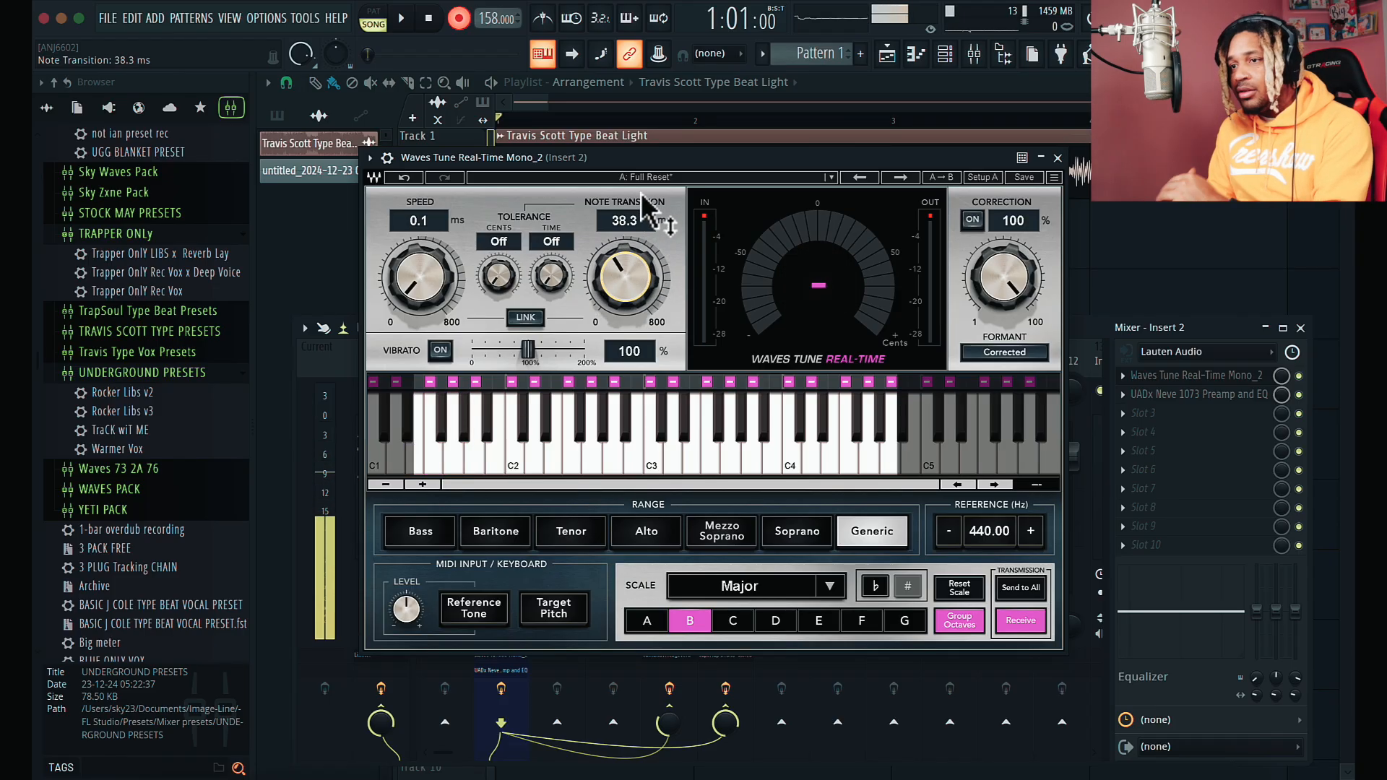
left_click_drag(431, 292, 461, 297)
left_click(434, 352)
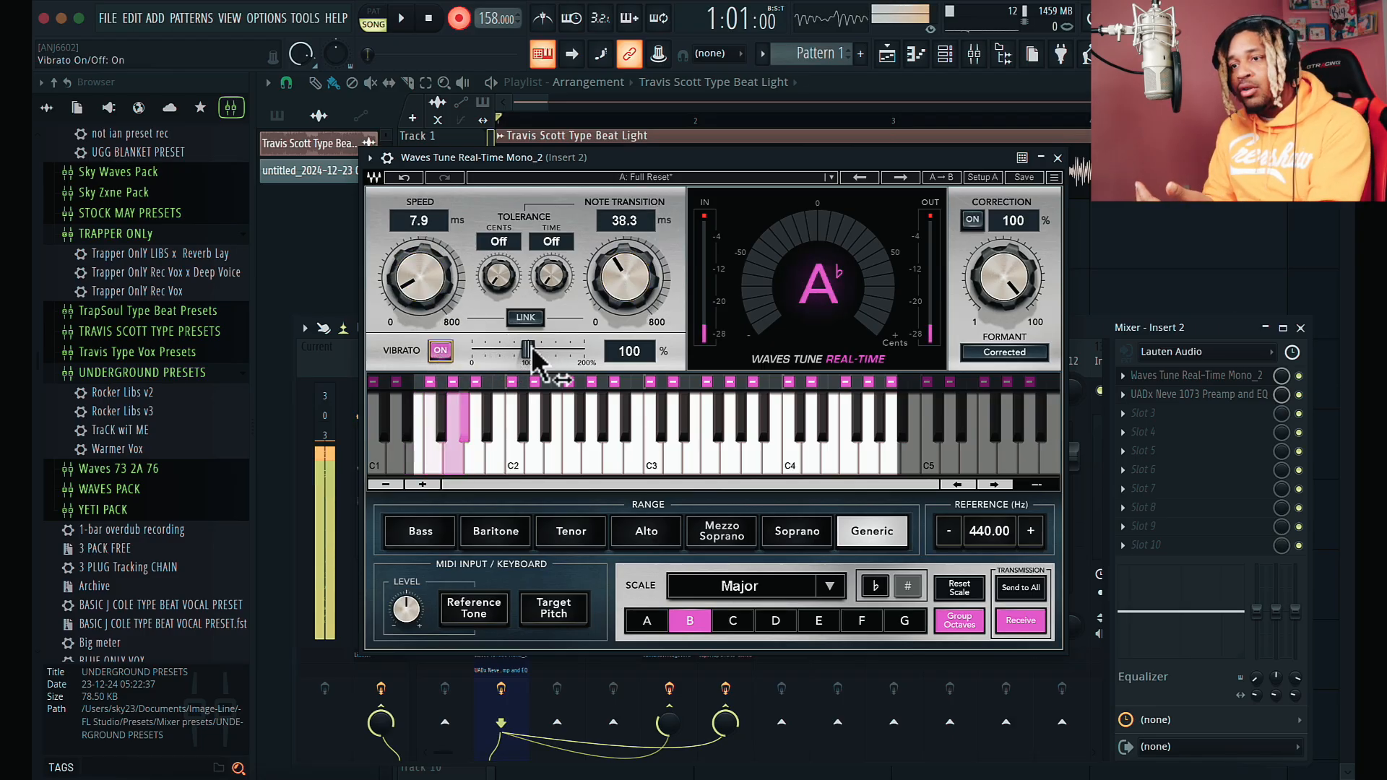
left_click_drag(527, 351, 465, 360)
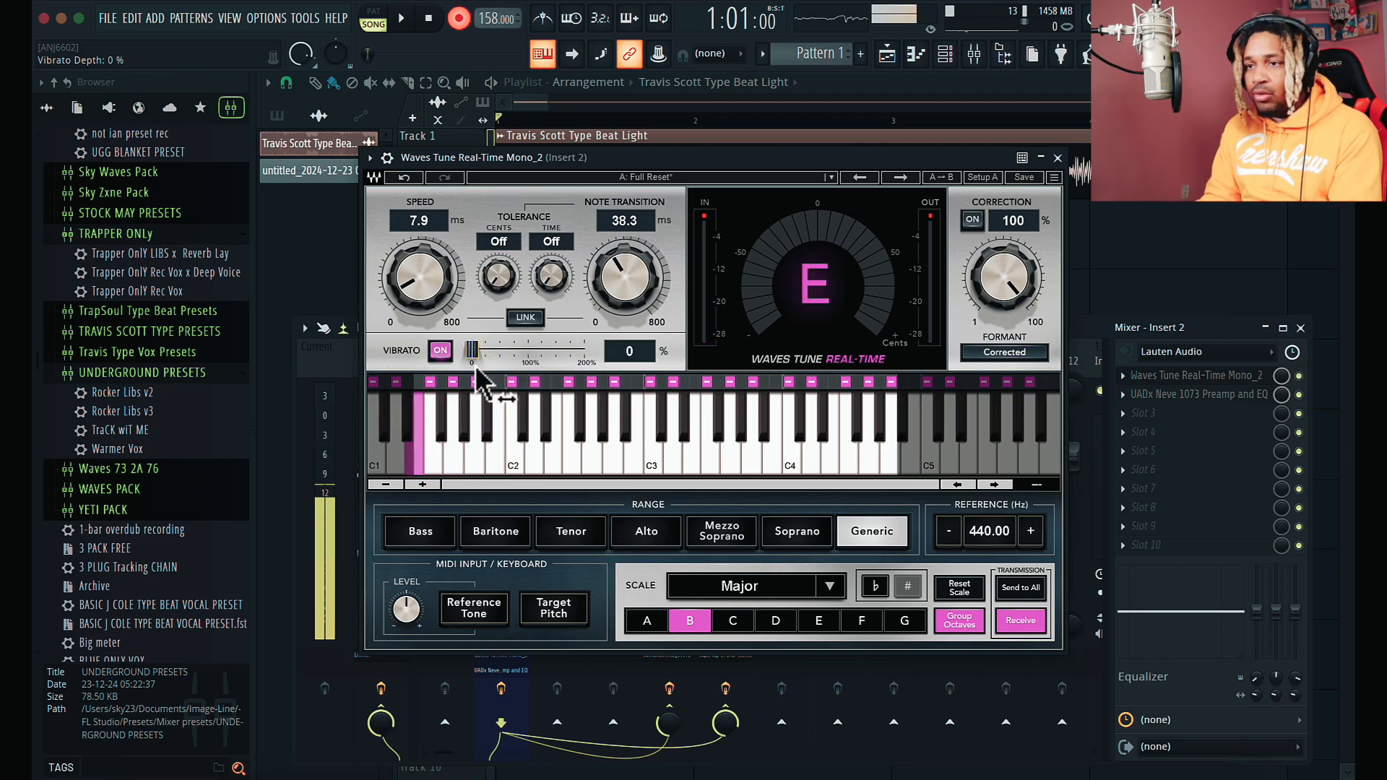
left_click(442, 351)
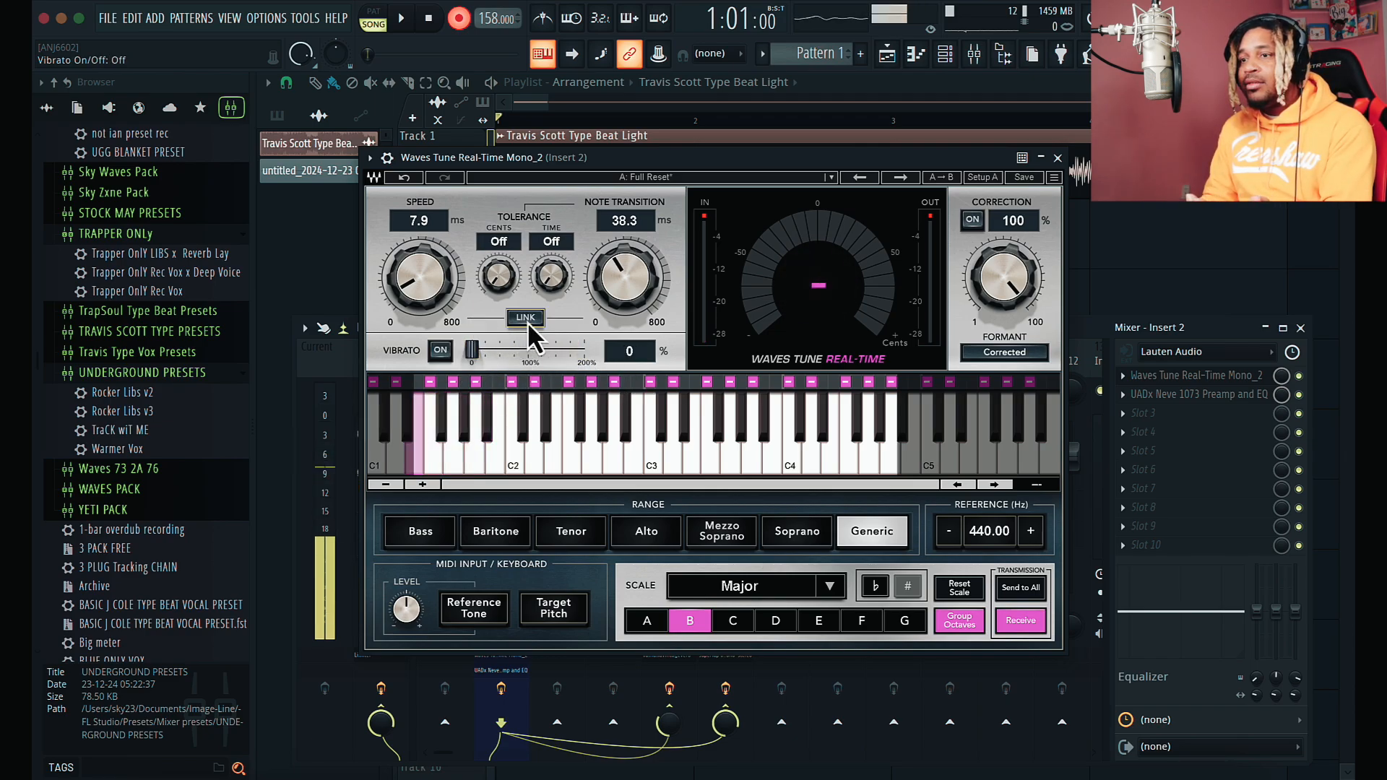
left_click_drag(424, 297, 412, 486)
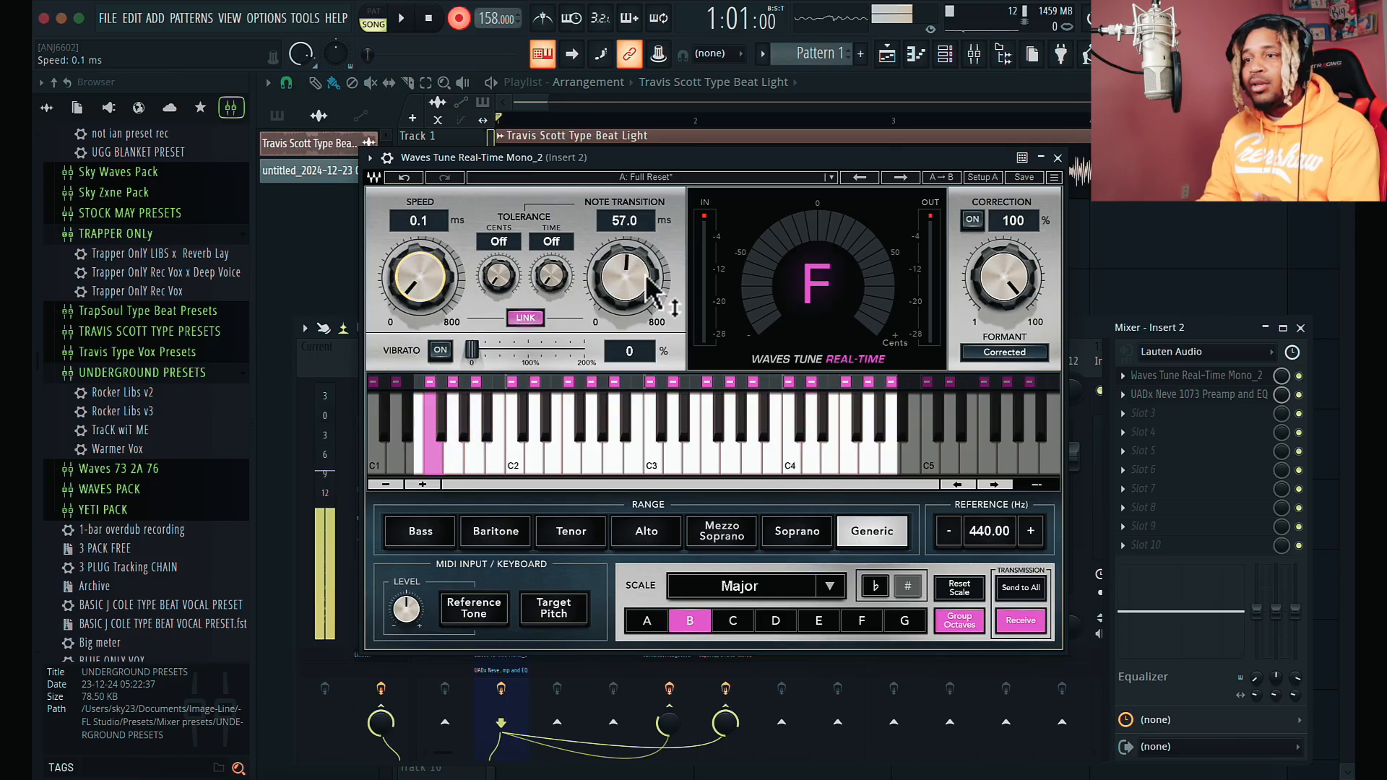
Unlink speed from note transition, return transition to 0.1 ms and re-enable correction.
left_click(532, 318)
left_click_drag(627, 284, 621, 307)
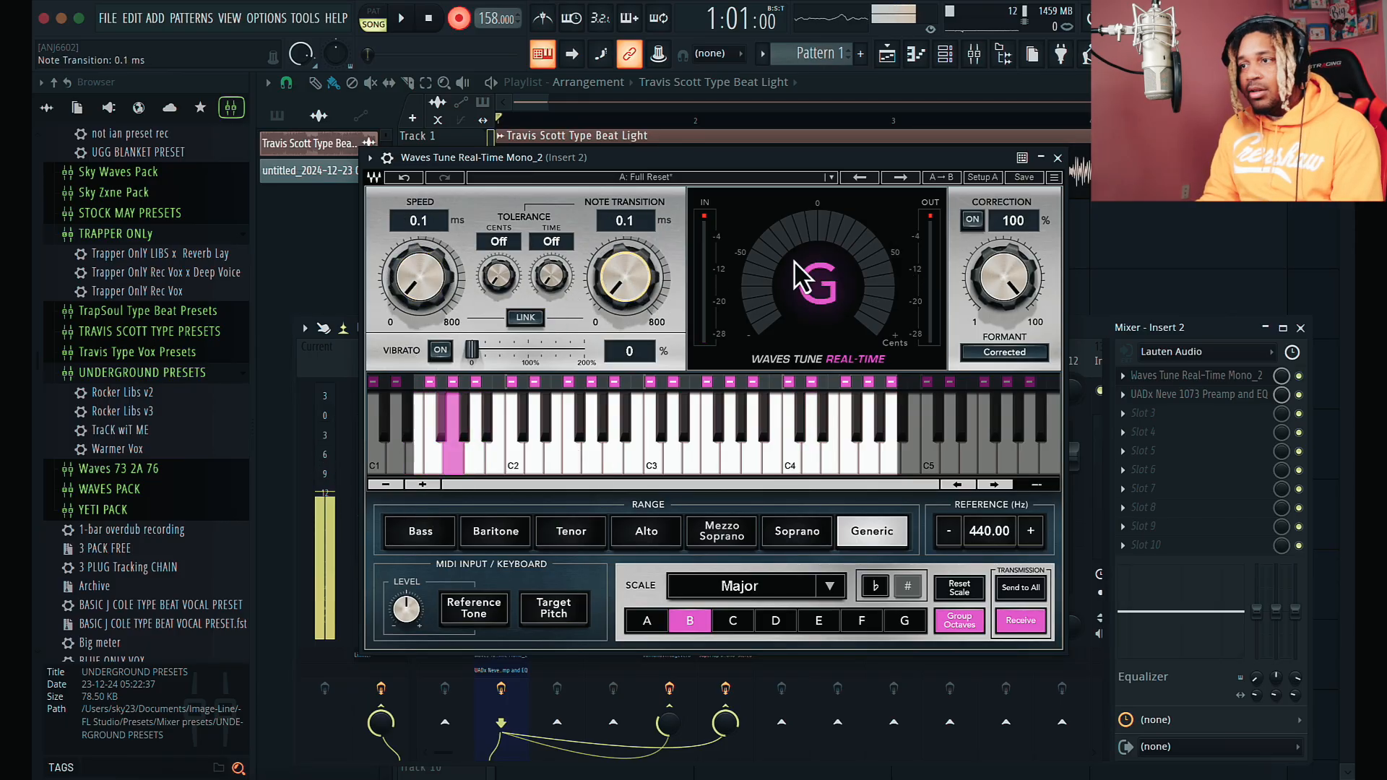
left_click(973, 220)
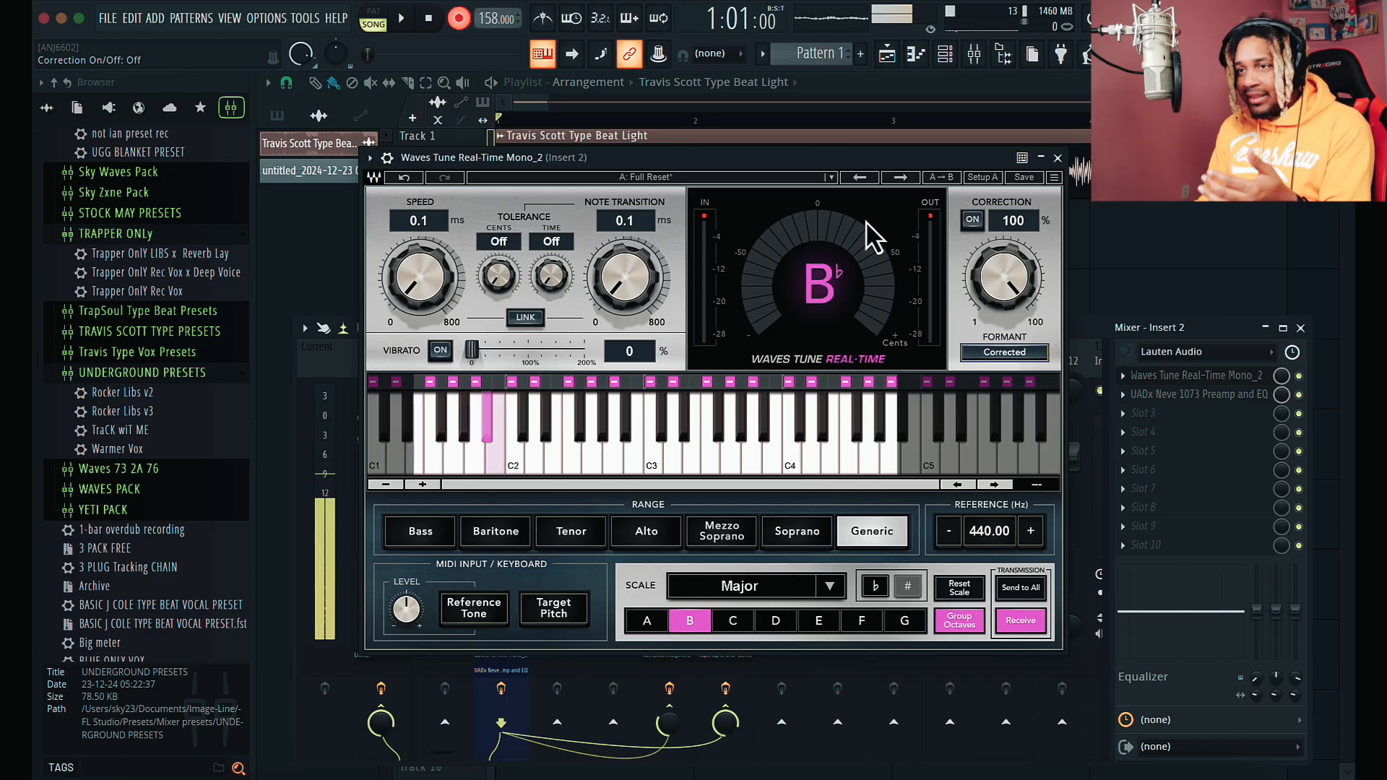
left_click_drag(678, 164, 674, 140)
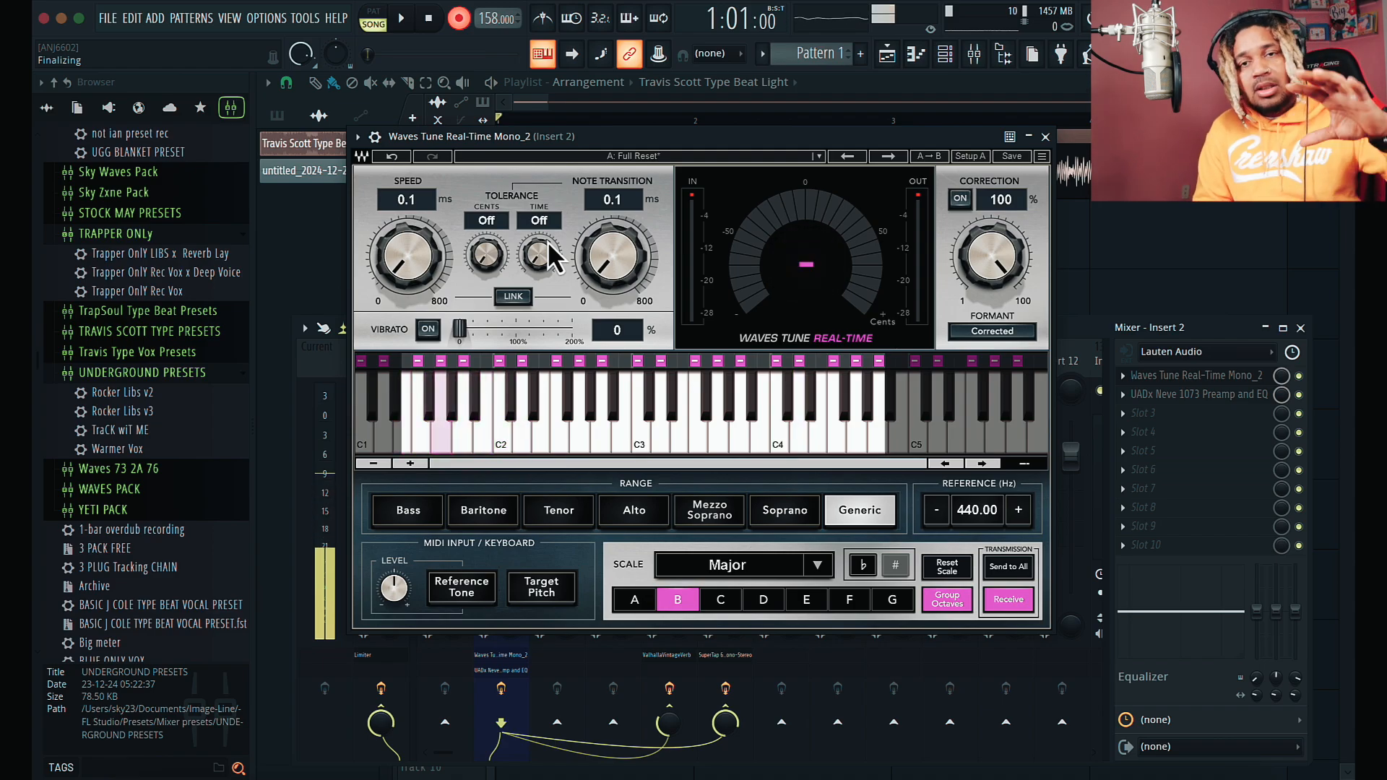
Set the Waves Tune scale to C Natural Minor and close the plugin window.
left_click(726, 600)
scroll(745, 576, "down", 1)
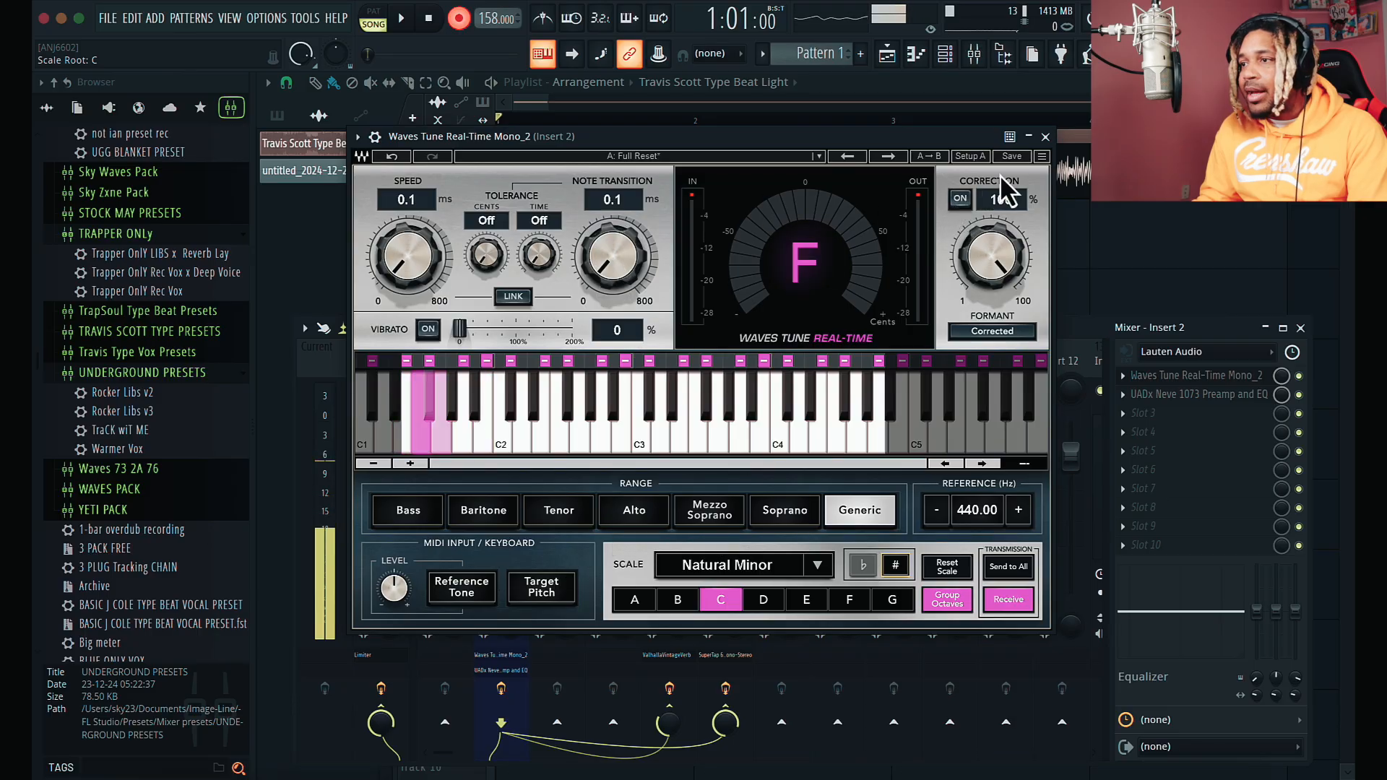
left_click(1046, 137)
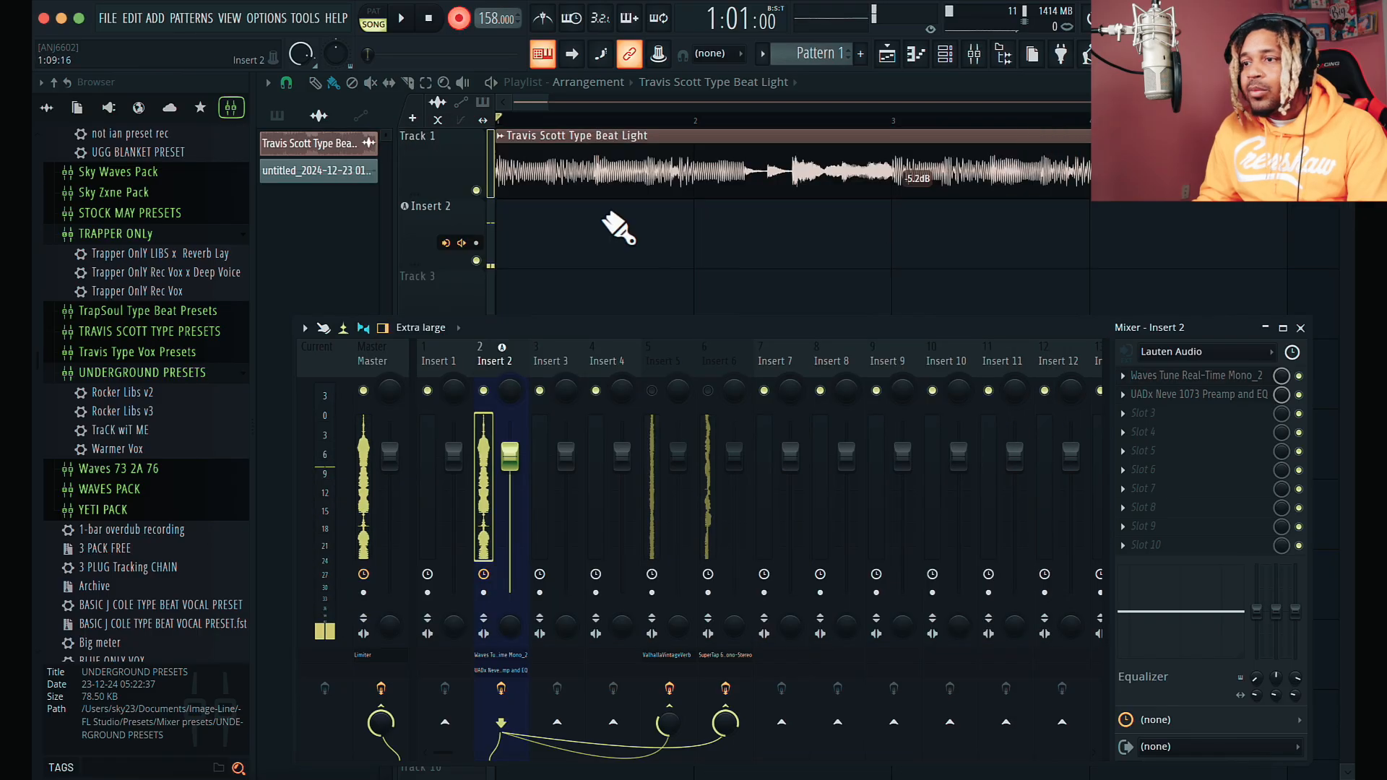
Unmute mixer Insert 6, then reopen Waves Tune on vocal Insert 2.
left_click(662, 357)
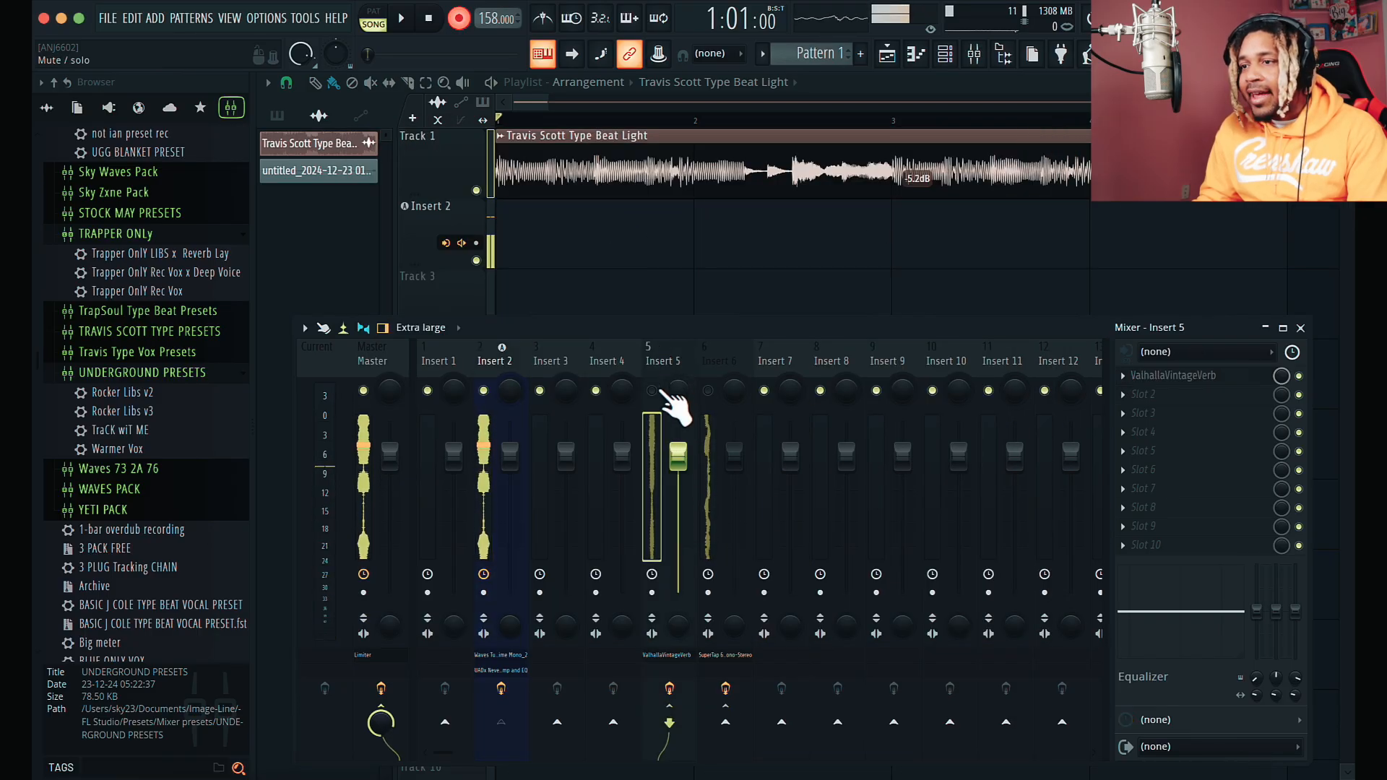
left_click(708, 390)
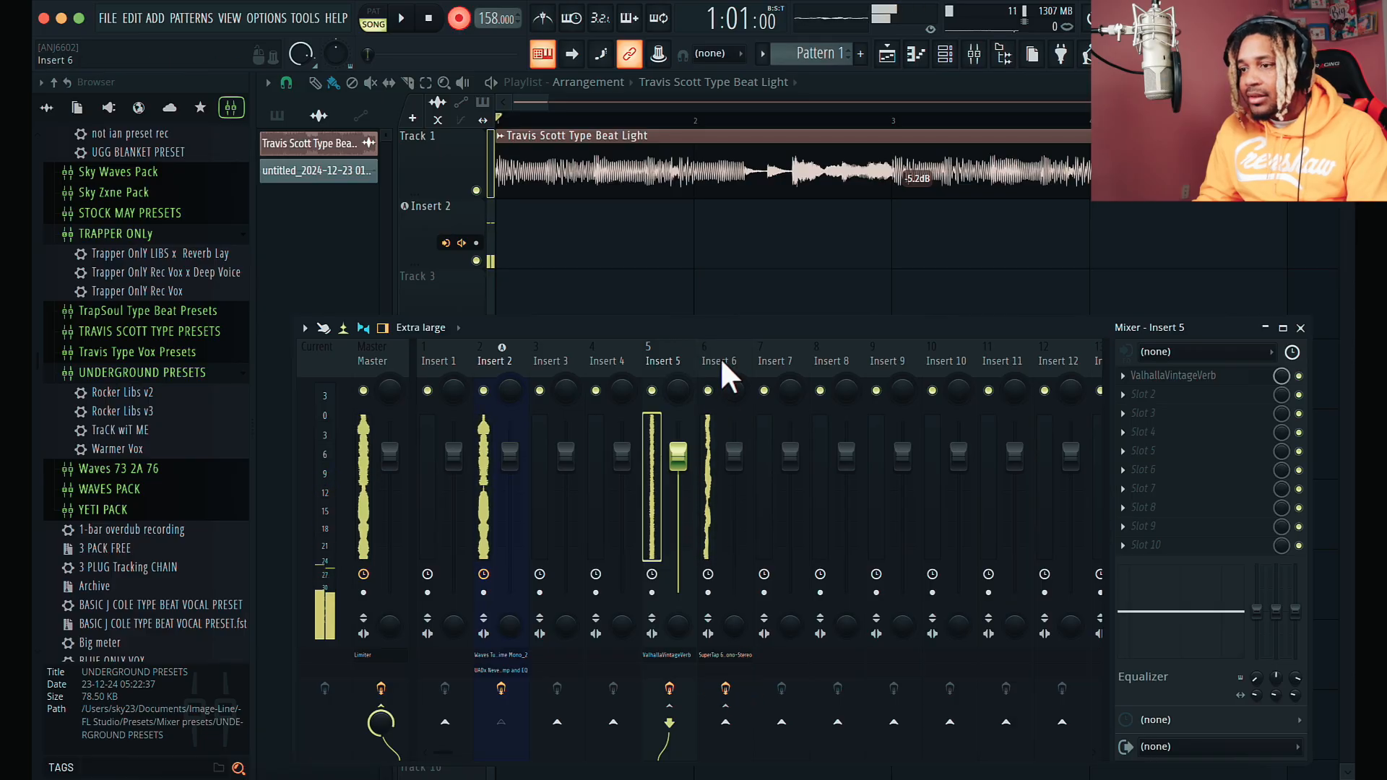
left_click(499, 361)
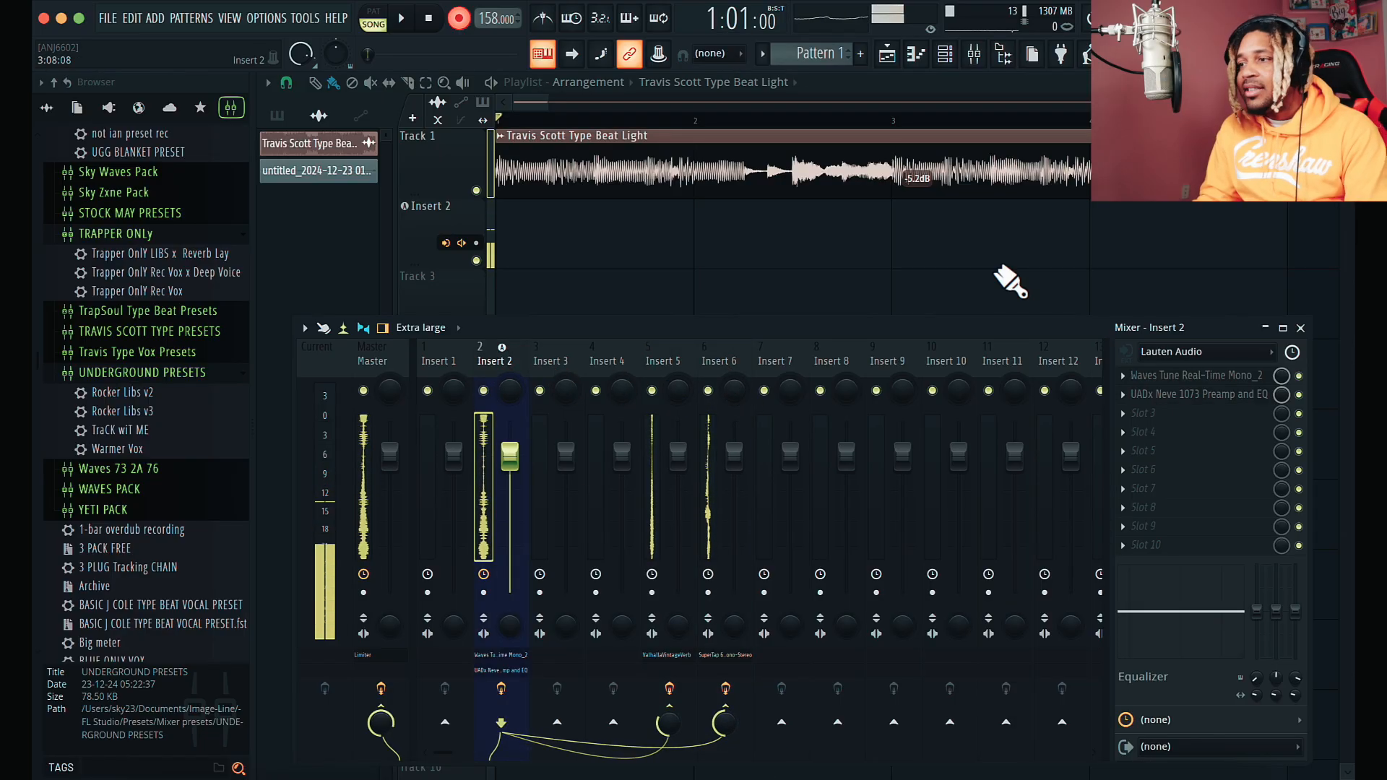
left_click(1197, 376)
Start playback and turn Waves Tune correction on for the vocal.
left_click_drag(646, 135, 669, 252)
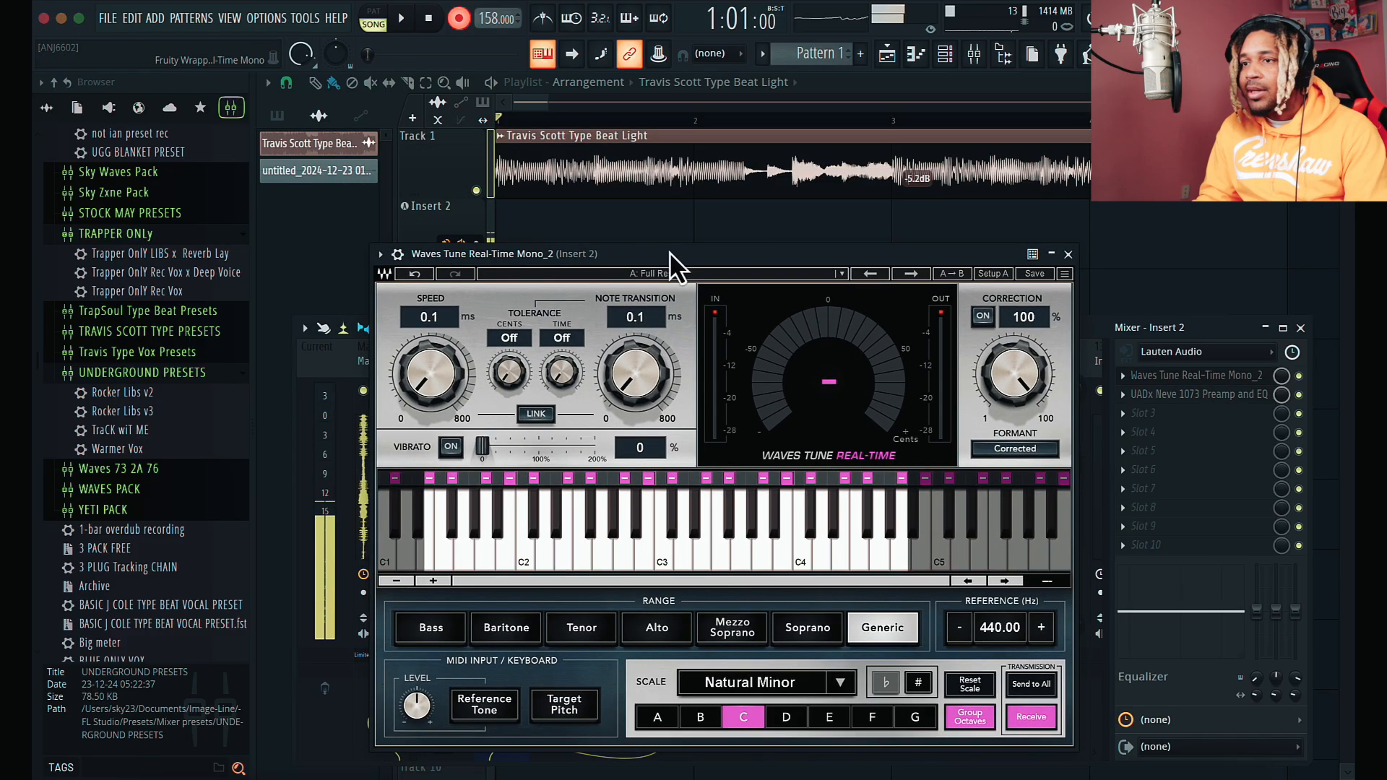
key("space")
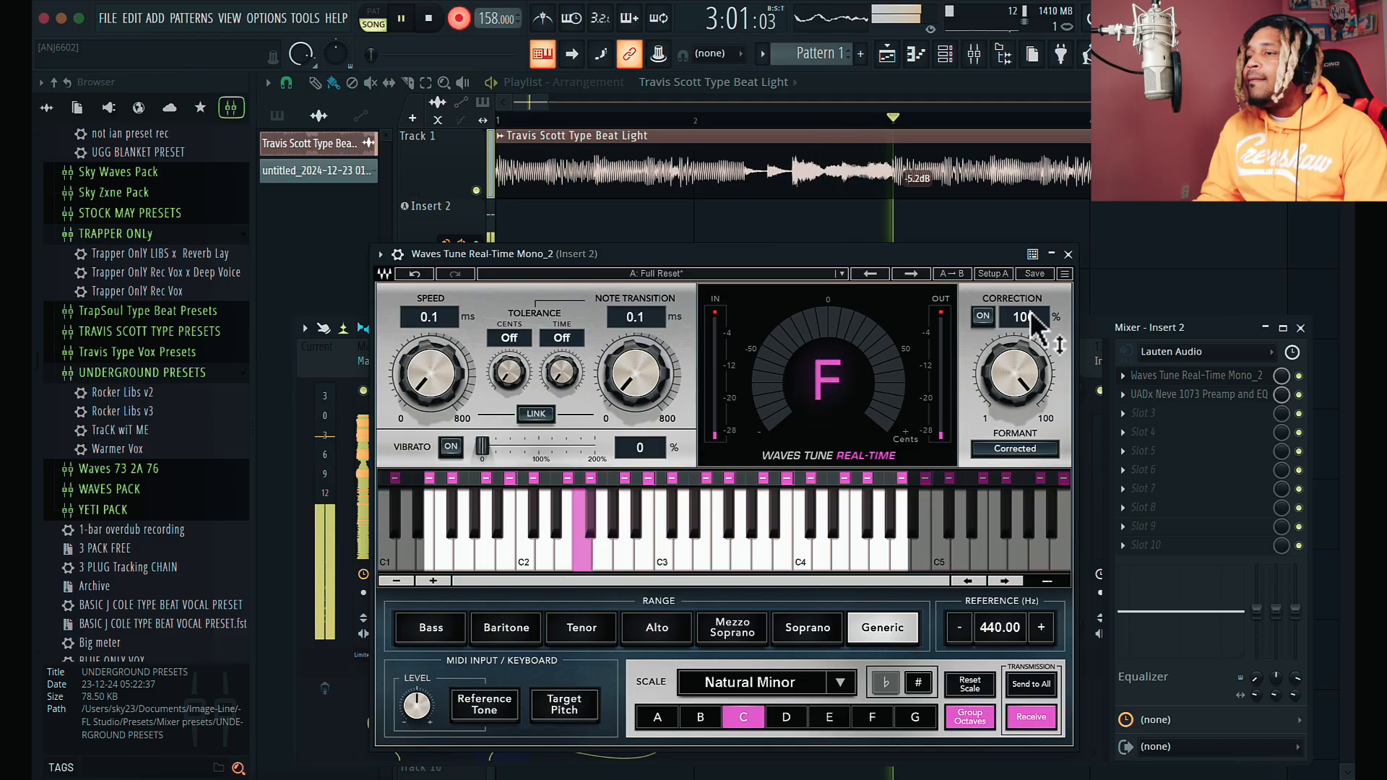
left_click(984, 317)
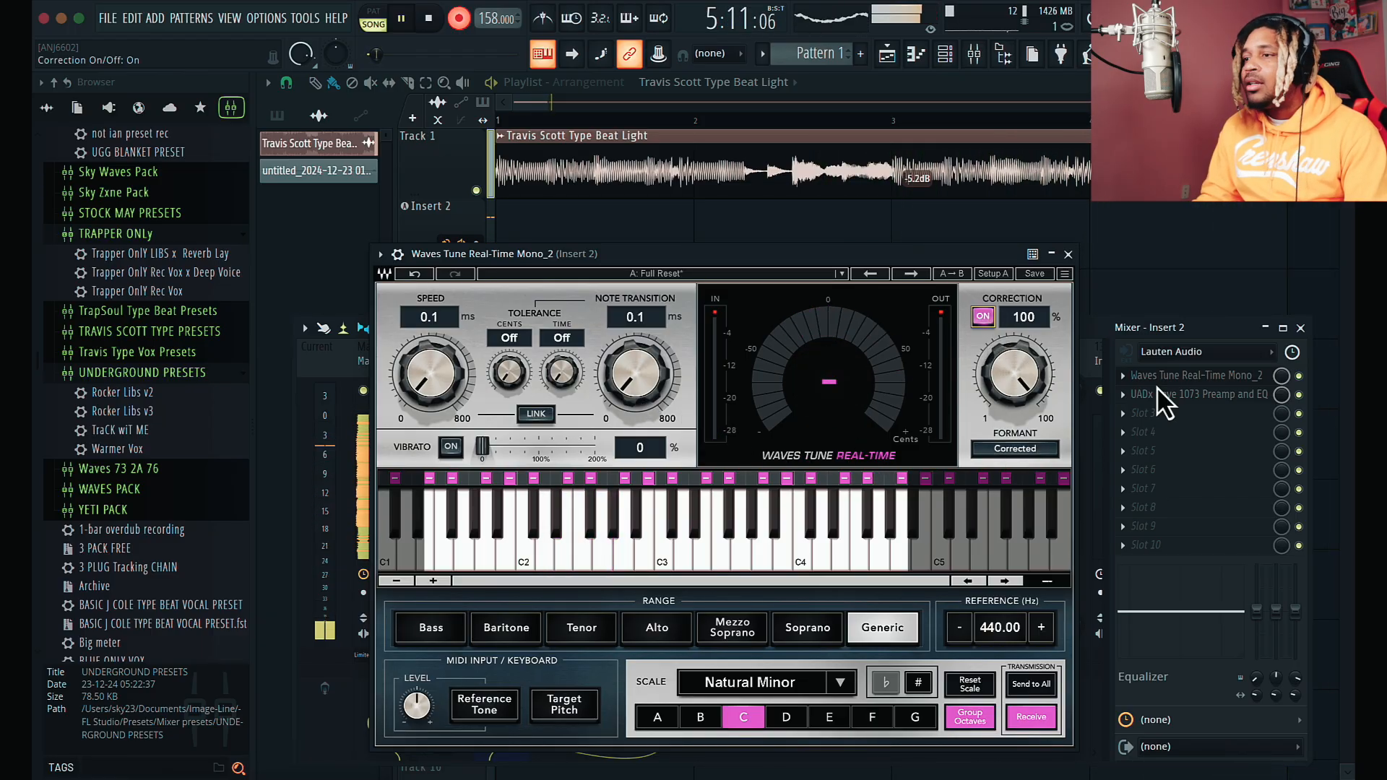
Move the plugin aside, lower a mixer send level slightly, then stop playback.
left_click_drag(890, 250, 965, 122)
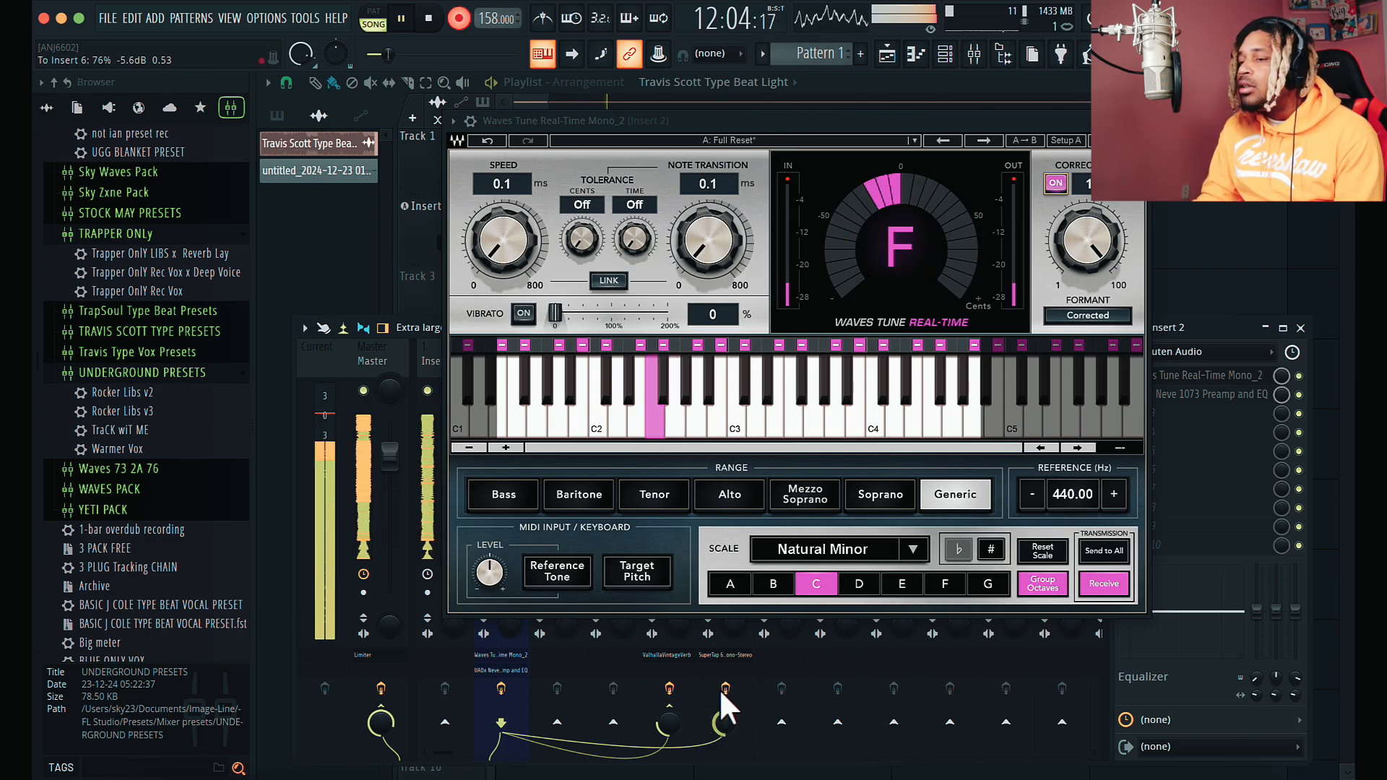
left_click_drag(666, 718, 665, 728)
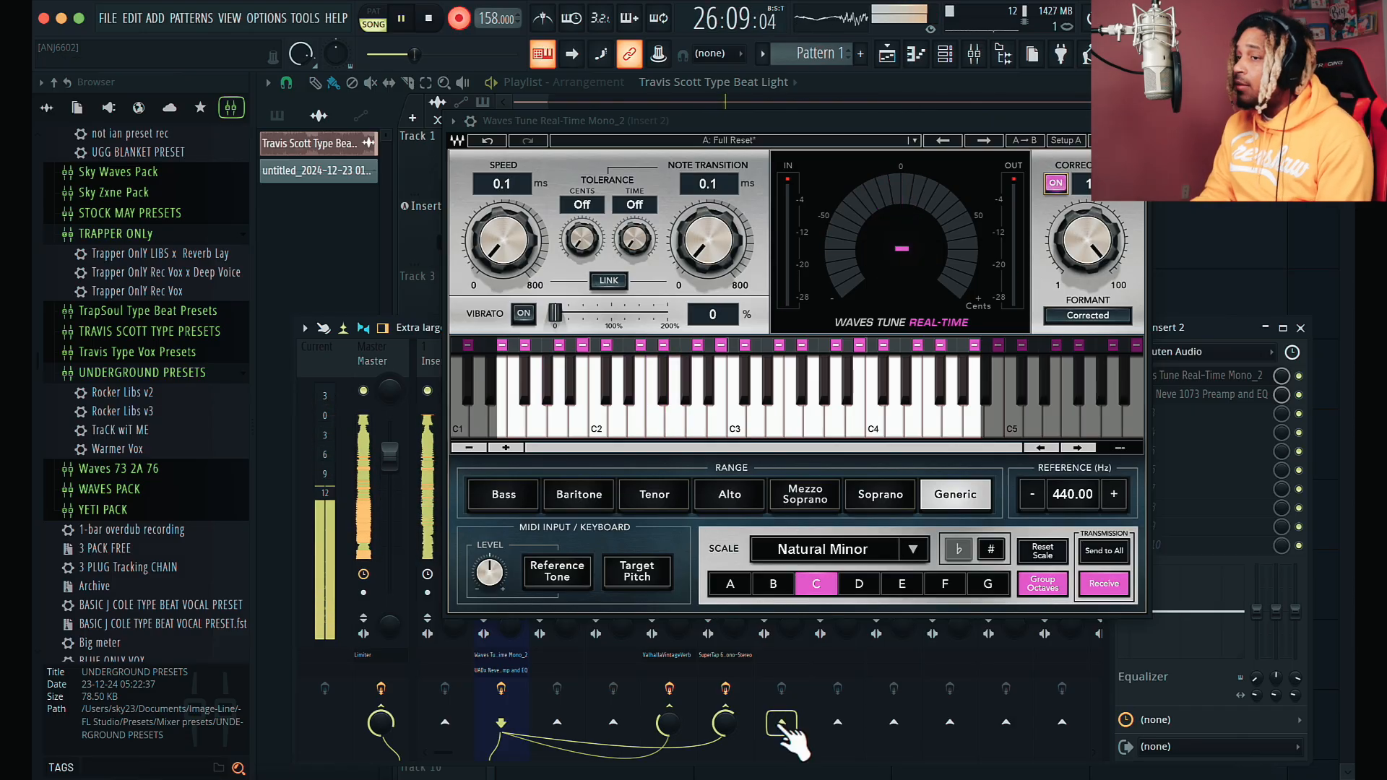
key("space")
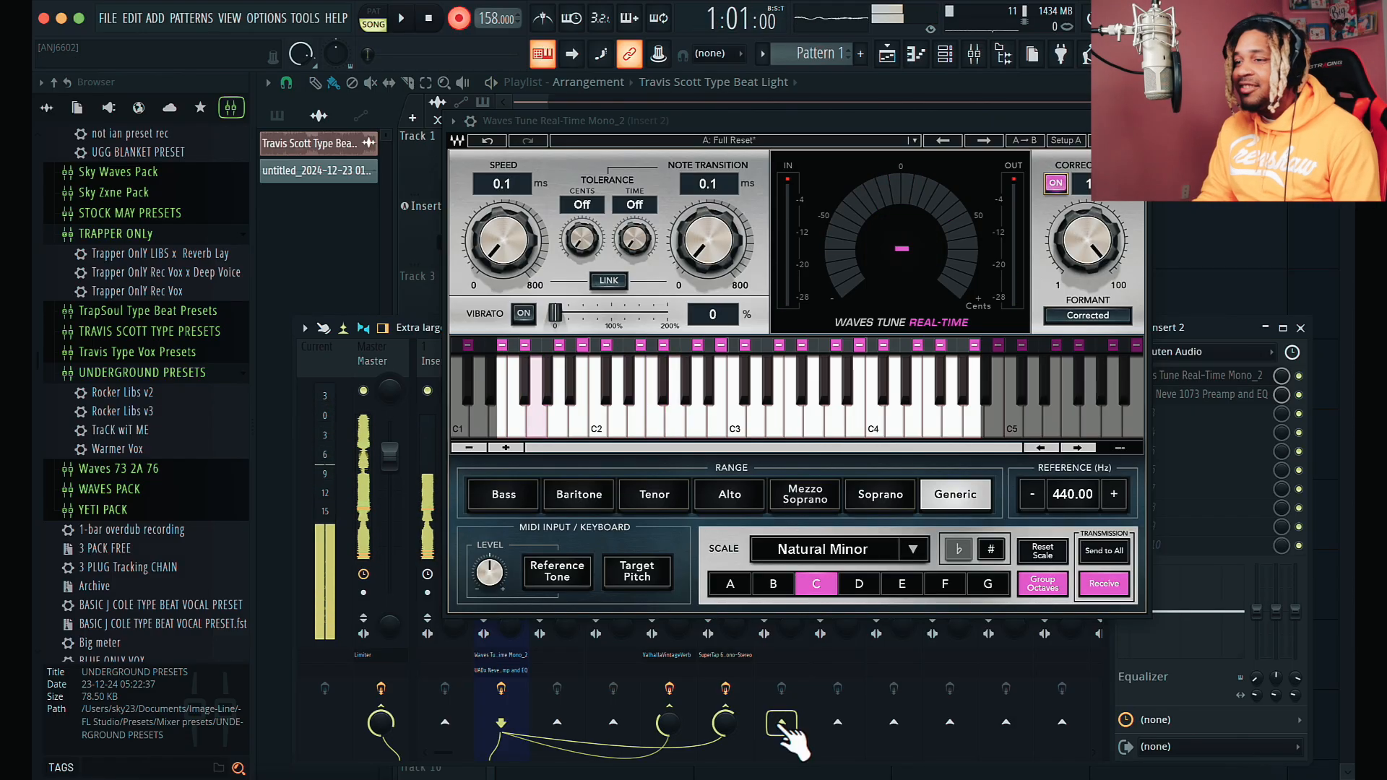